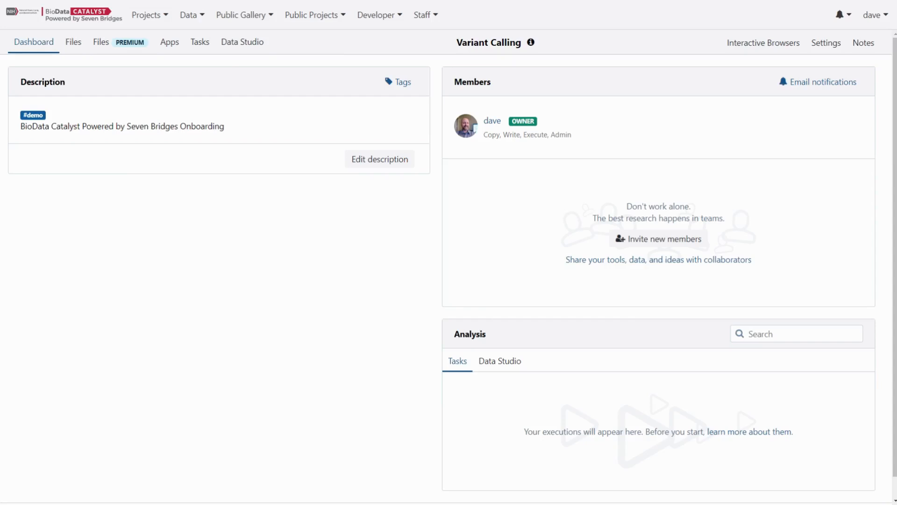
# - Create a new folder named 1000Genomes in the project's files
pyautogui.click(73, 43)
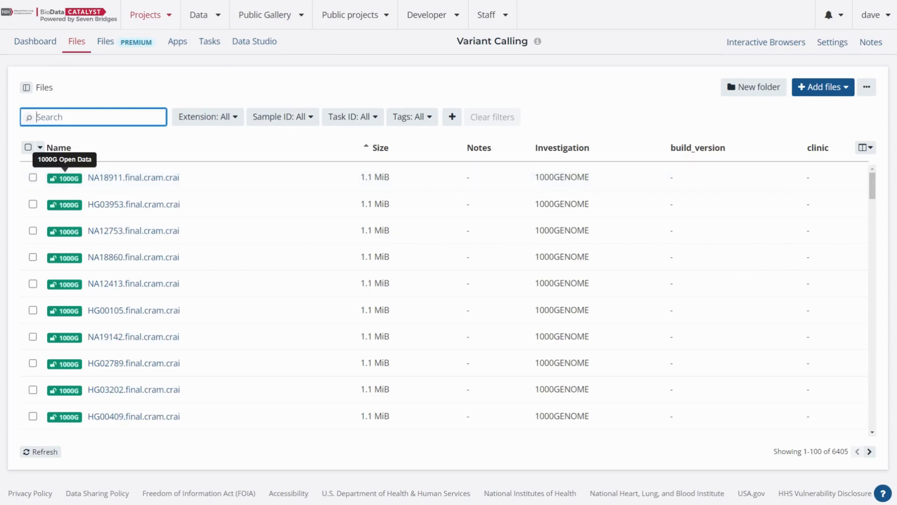
pyautogui.click(756, 96)
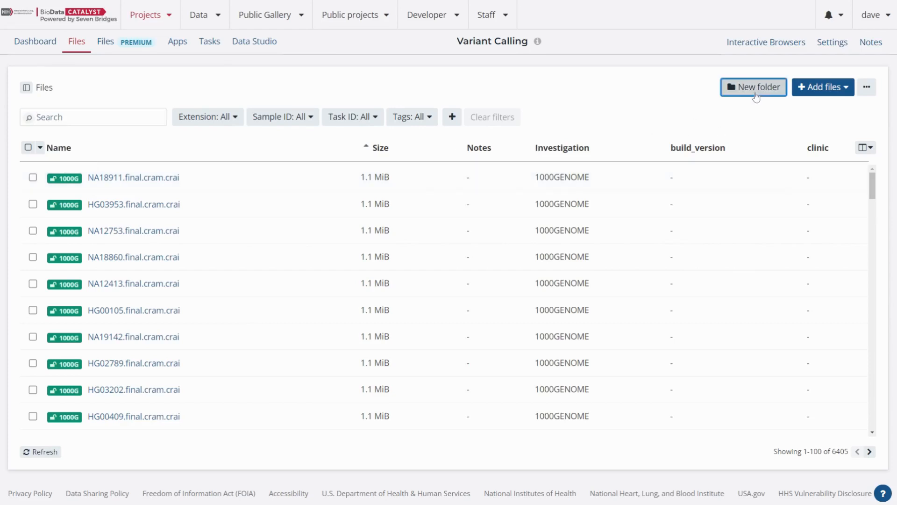
pyautogui.write('1000')
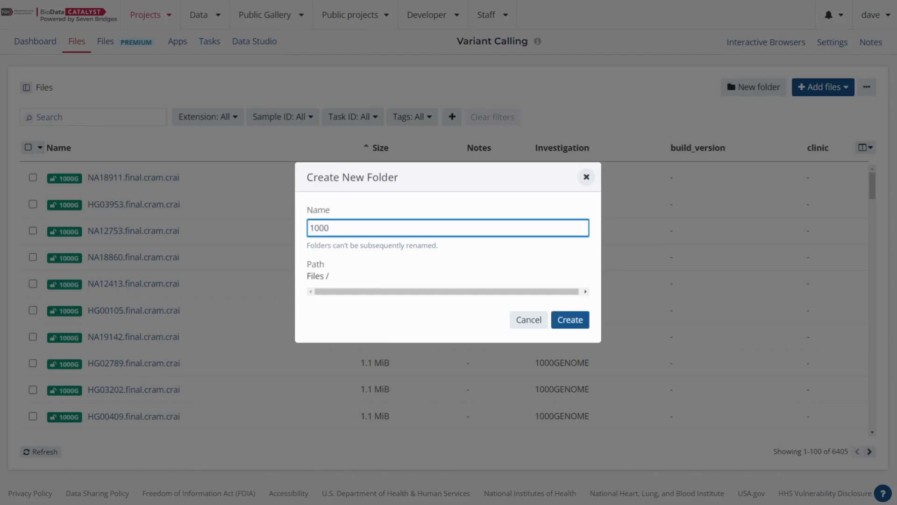
pyautogui.write('Genomes')
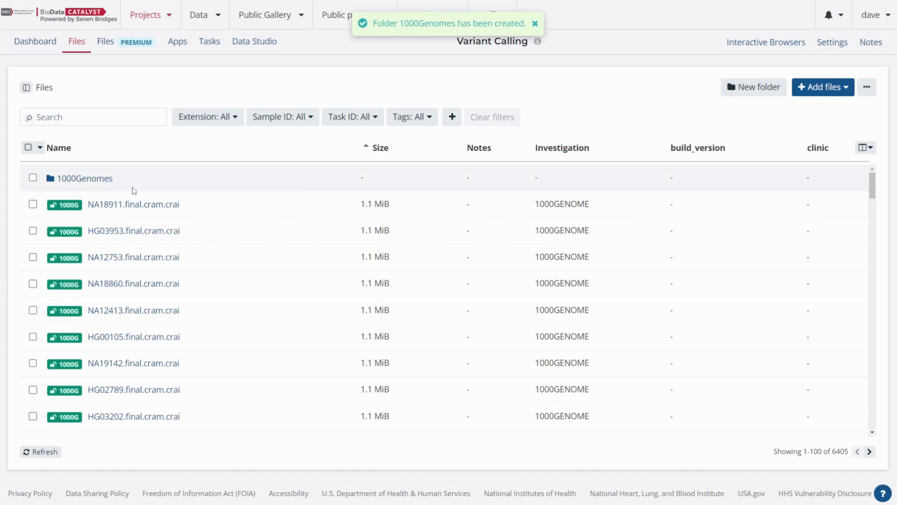
# - Examine the project's folder tree, expanding and collapsing the 1000Genomes folder, and view the available file extension filter options
pyautogui.click(29, 93)
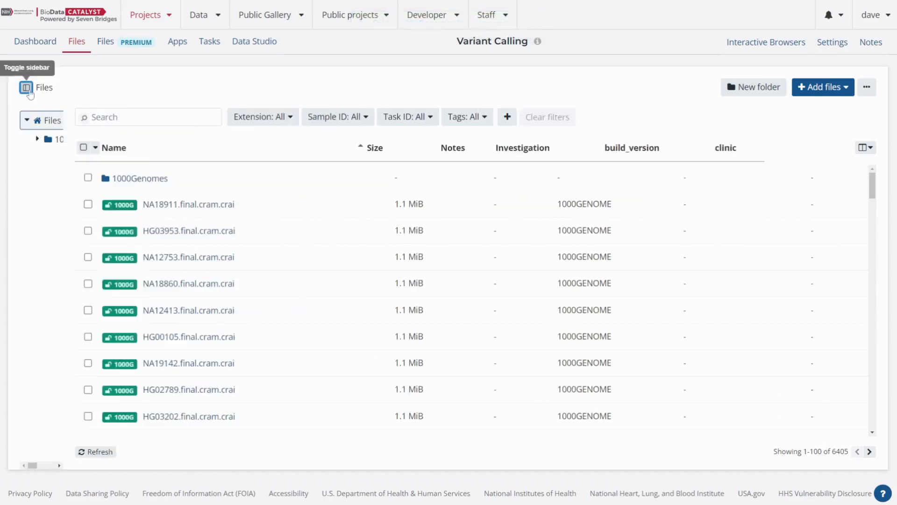
pyautogui.click(29, 92)
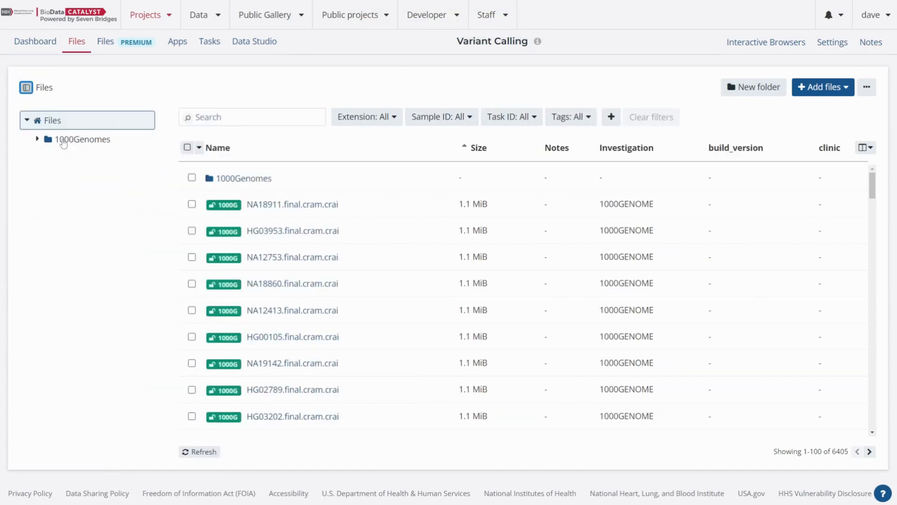
pyautogui.click(39, 139)
pyautogui.click(40, 139)
pyautogui.click(30, 88)
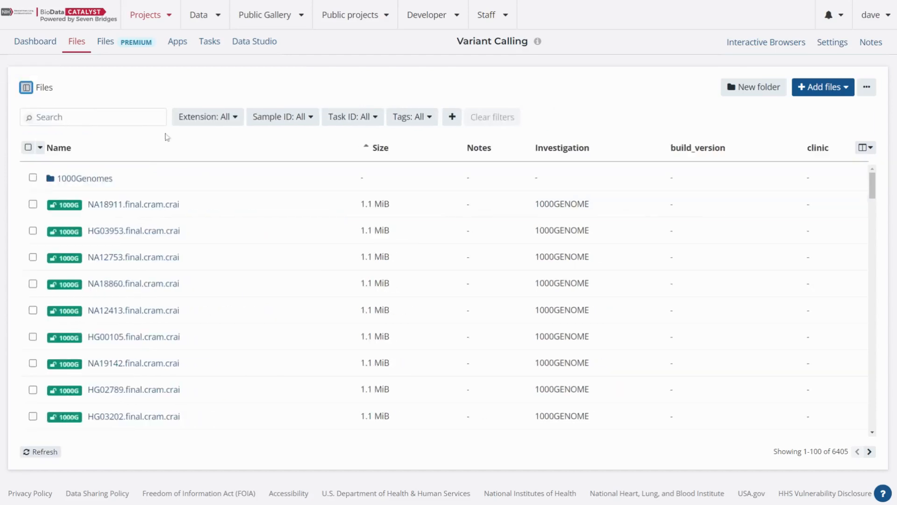
pyautogui.click(207, 126)
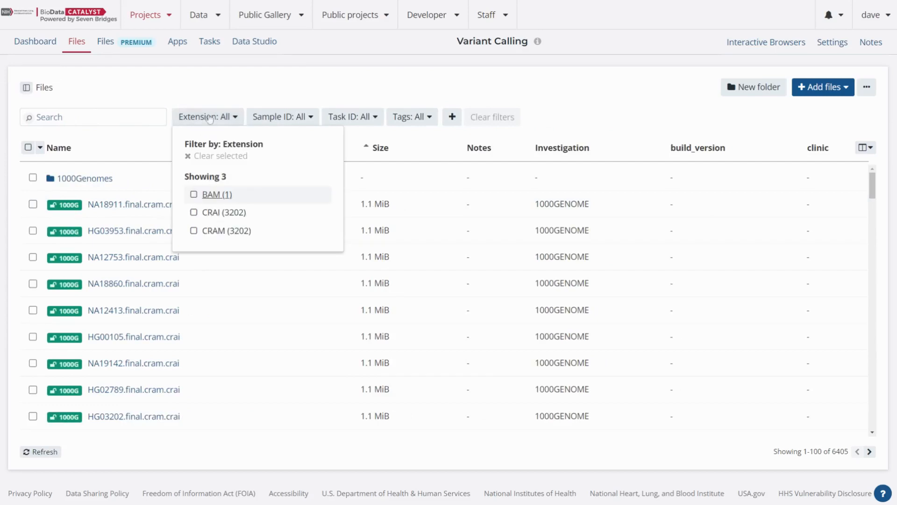
pyautogui.click(209, 96)
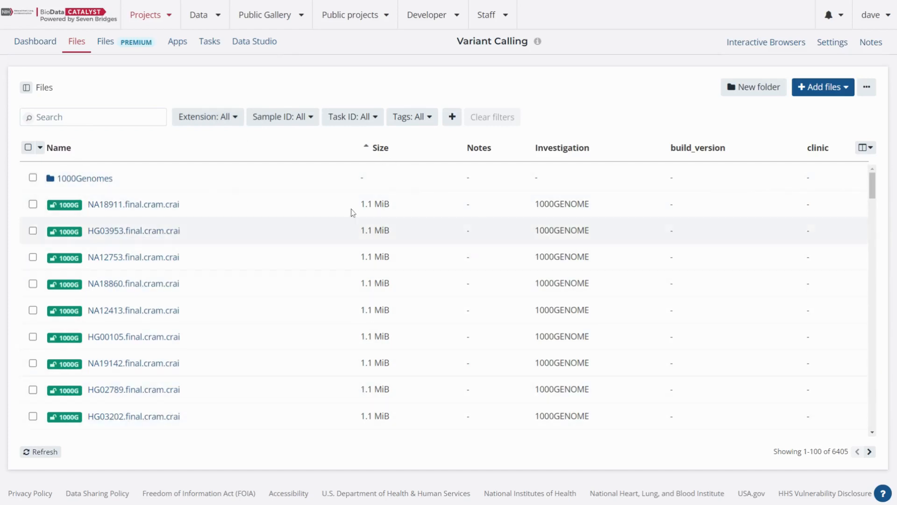
# - Sort the project's files by size in descending order
pyautogui.click(377, 147)
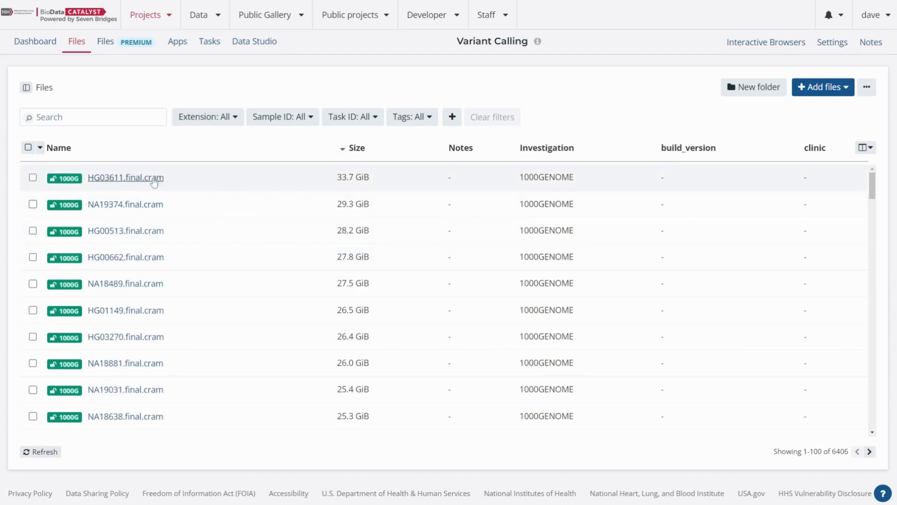
pyautogui.moveTo(333, 178); pyautogui.dragTo(372, 177)
pyautogui.click(368, 178)
# - Look through the available metadata columns for the file table and hide the Notes column
pyautogui.moveTo(559, 149)
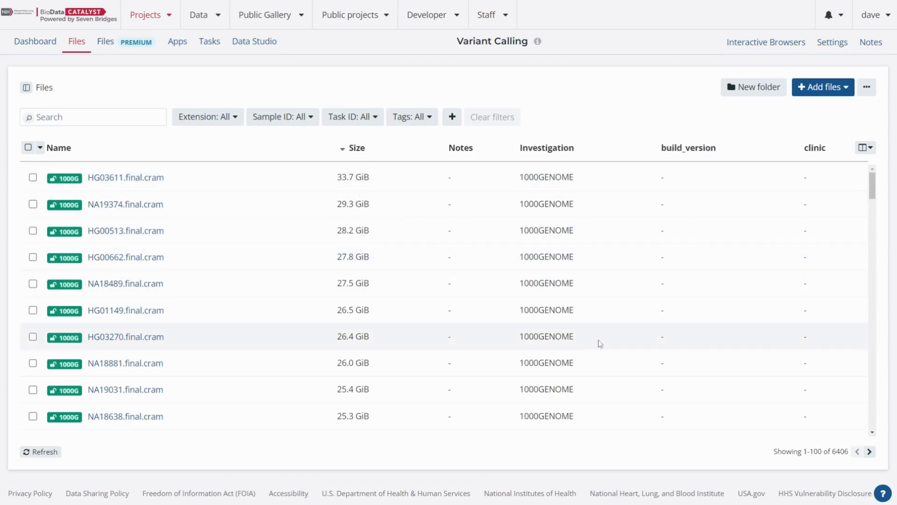
pyautogui.click(865, 148)
pyautogui.scroll(-4, 795, 310)
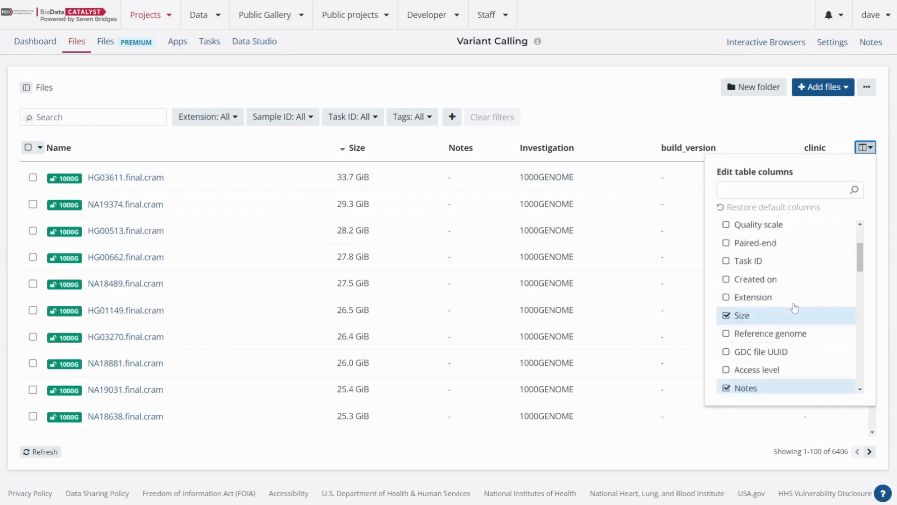
pyautogui.scroll(1, 794, 307)
pyautogui.scroll(3, 795, 308)
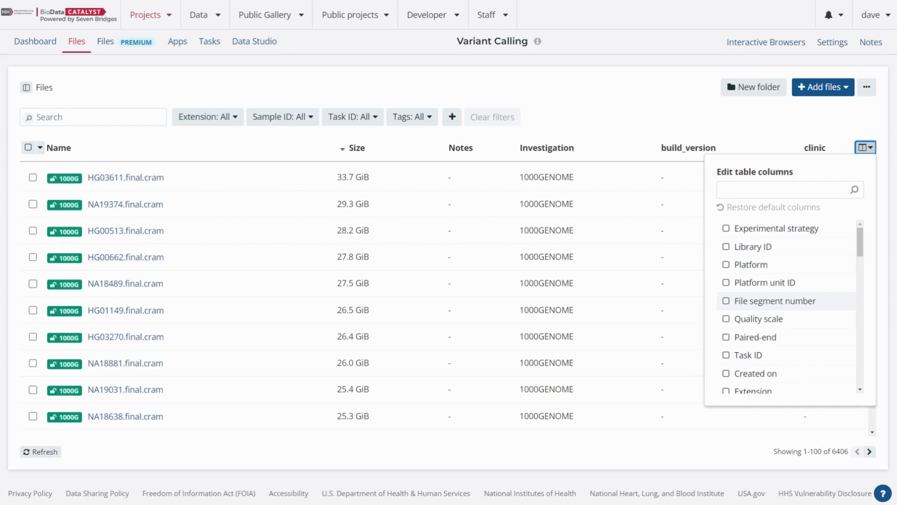
pyautogui.scroll(-9, 795, 306)
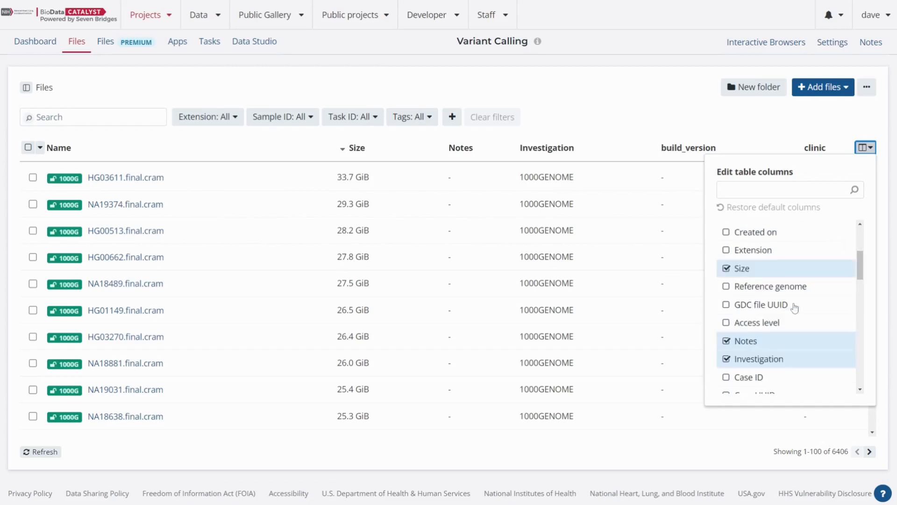
pyautogui.scroll(8, 794, 318)
pyautogui.scroll(2, 792, 326)
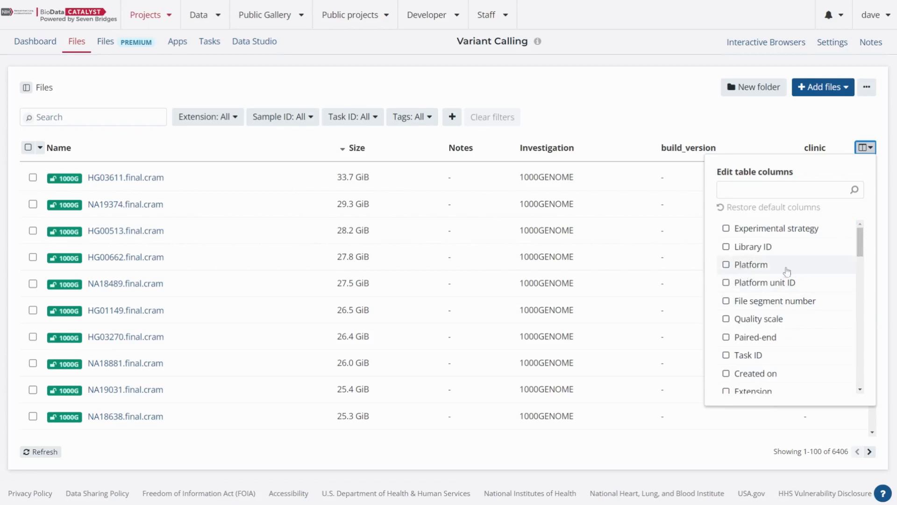
pyautogui.scroll(-2, 778, 279)
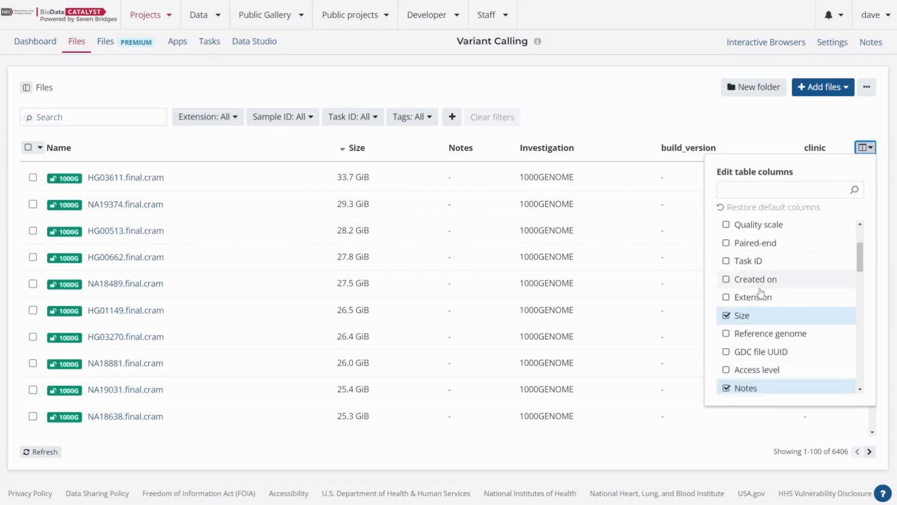
pyautogui.scroll(-1, 761, 292)
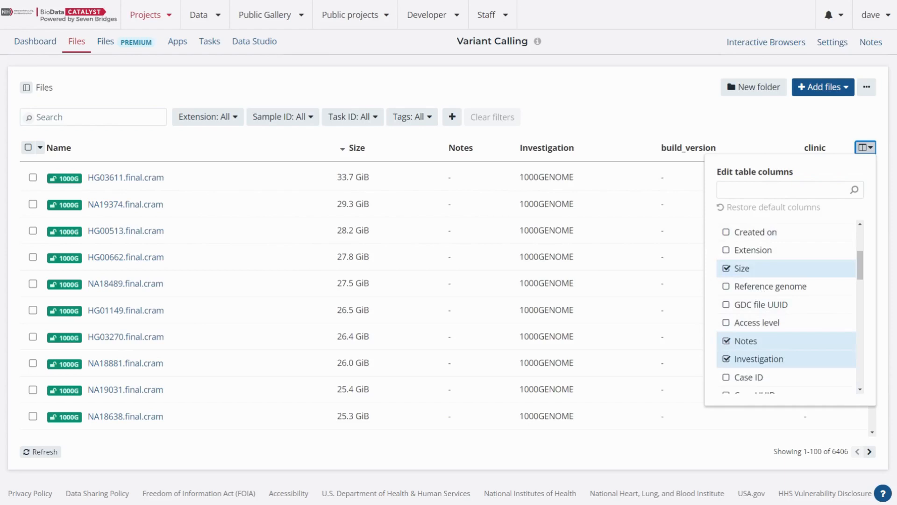
pyautogui.click(726, 341)
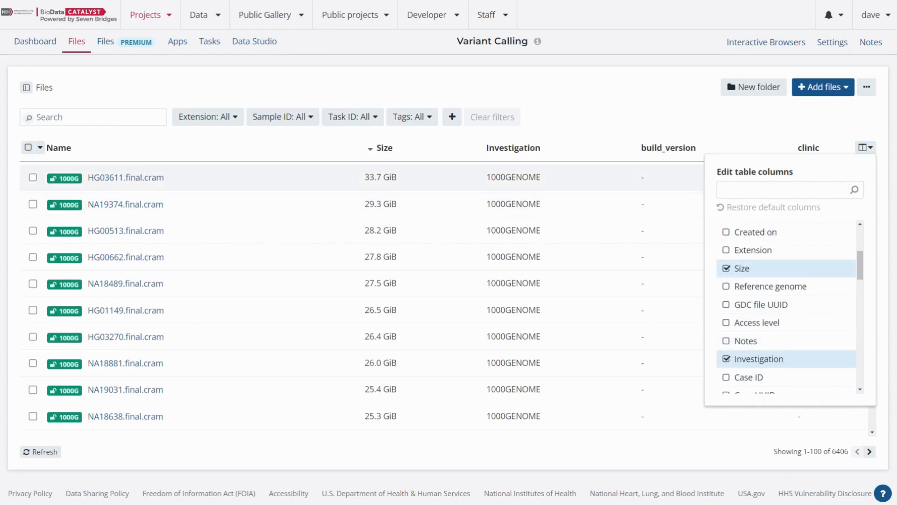
# - Hide the build_version and clinic columns from the file table
pyautogui.scroll(-1, 779, 354)
pyautogui.scroll(-2, 782, 351)
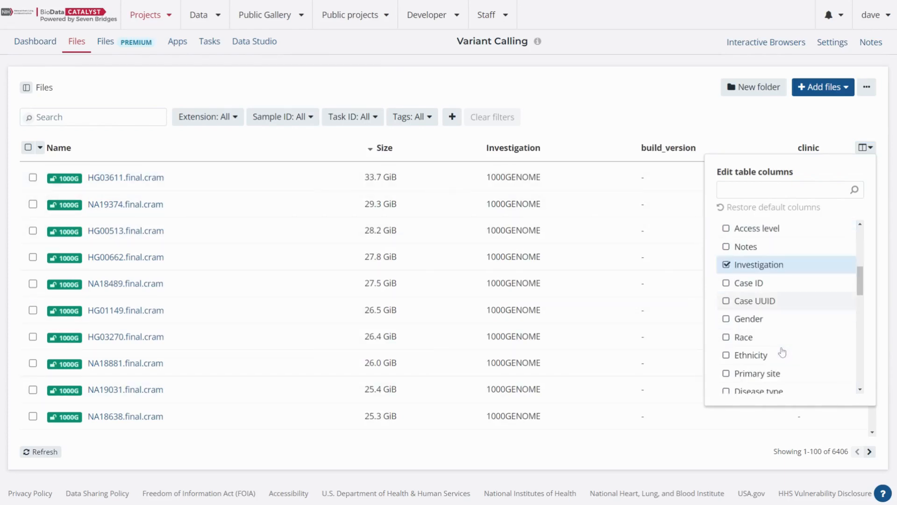
pyautogui.scroll(-4, 782, 351)
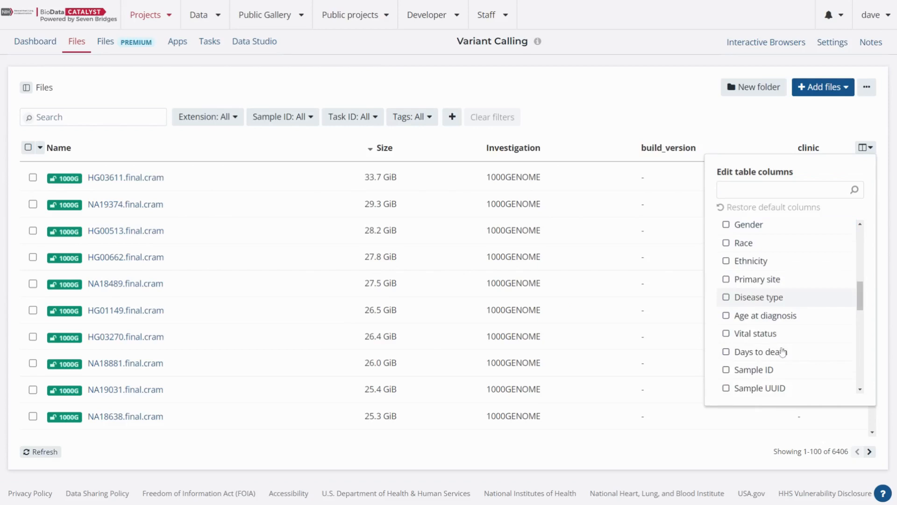
pyautogui.scroll(-4, 783, 353)
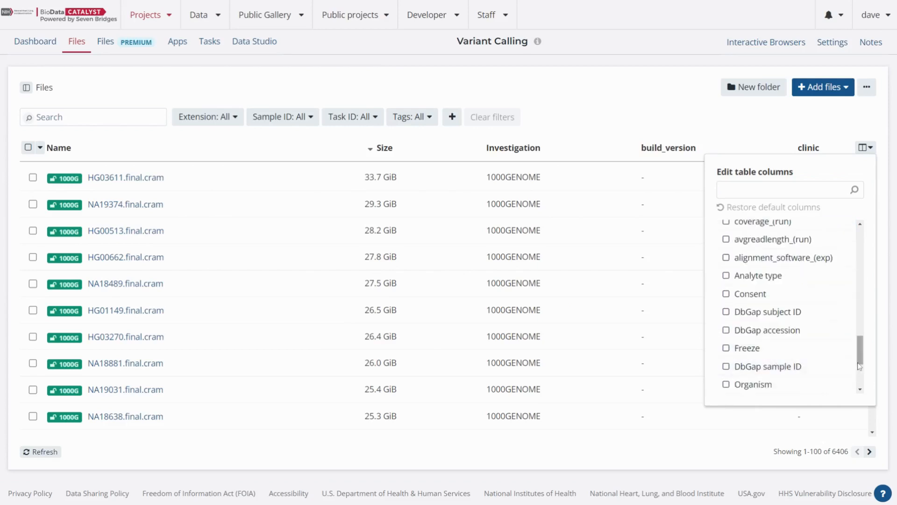
pyautogui.moveTo(859, 364); pyautogui.dragTo(861, 385)
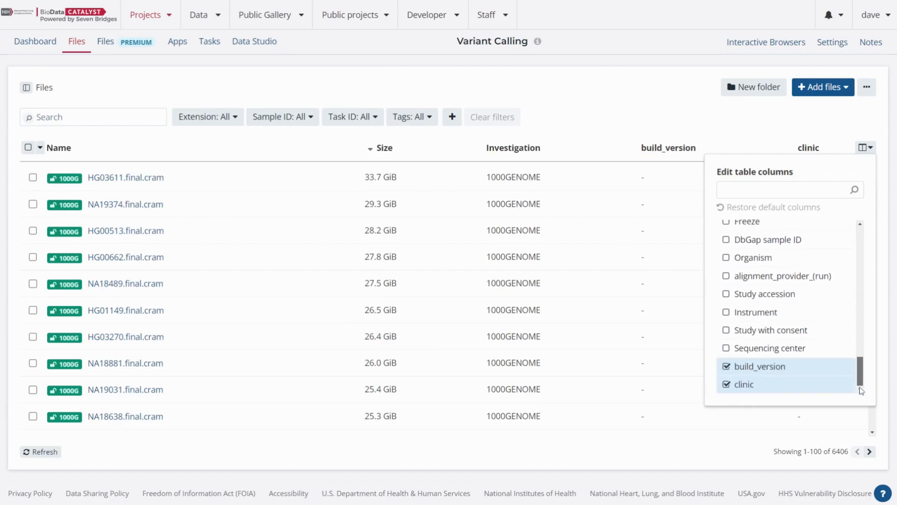
pyautogui.click(726, 371)
pyautogui.click(726, 385)
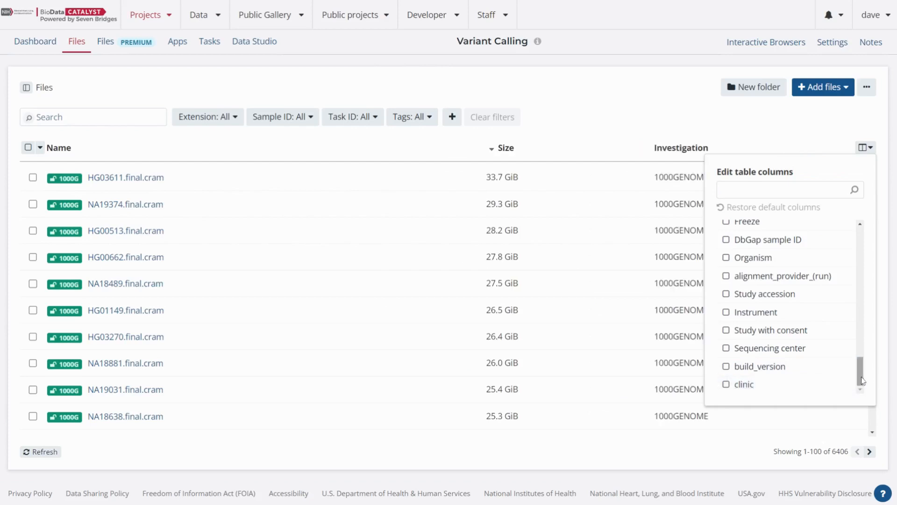
# - Add the Study with consent and Freeze columns to the file table, leaving DbGap sample ID hidden
pyautogui.click(726, 332)
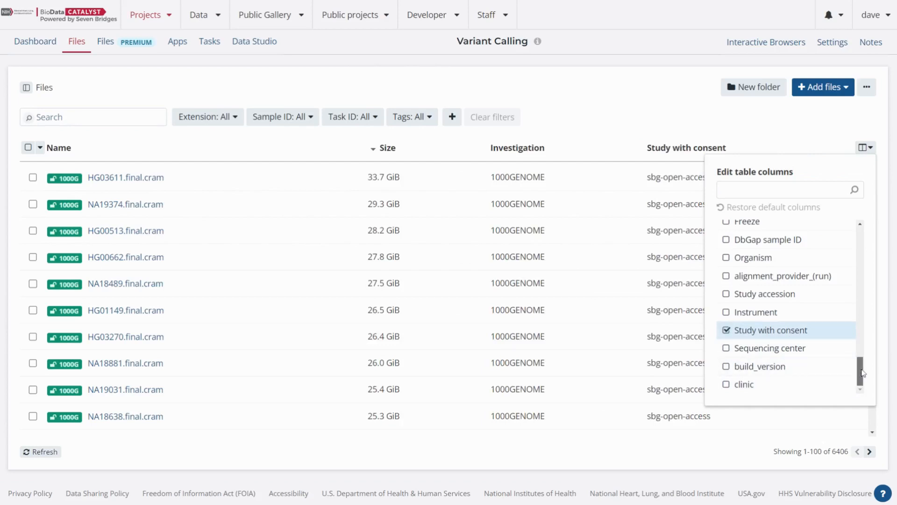
pyautogui.moveTo(862, 373); pyautogui.dragTo(862, 359)
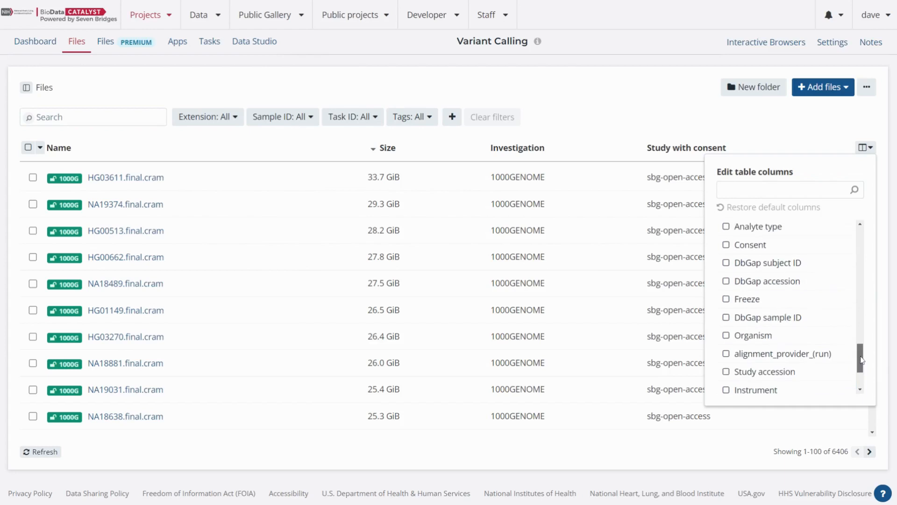
pyautogui.click(727, 318)
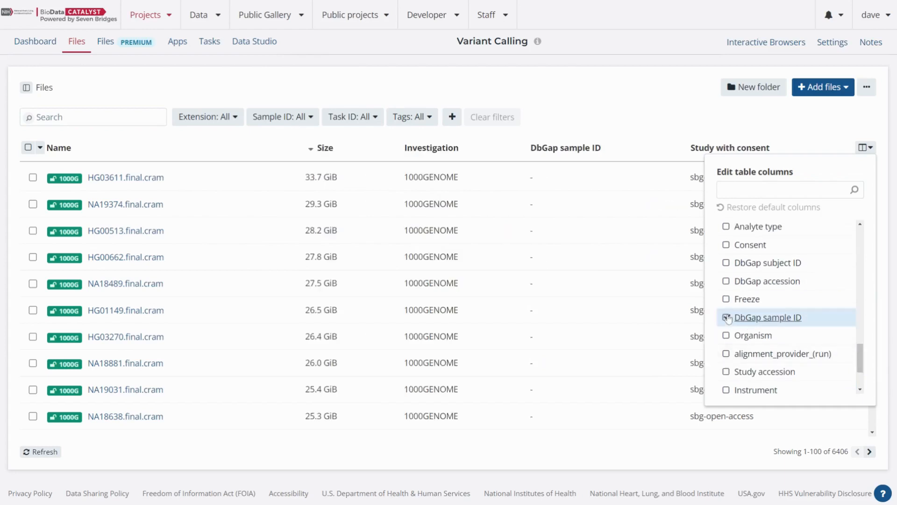
pyautogui.click(727, 318)
pyautogui.click(727, 300)
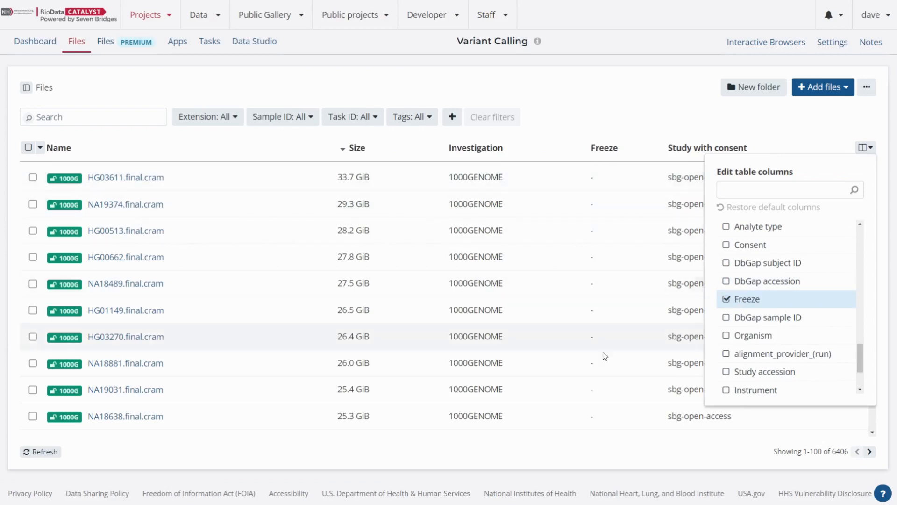
# - Try the Consent and SRA sample ID columns in the file table, and remove each again
pyautogui.moveTo(863, 366); pyautogui.dragTo(863, 349)
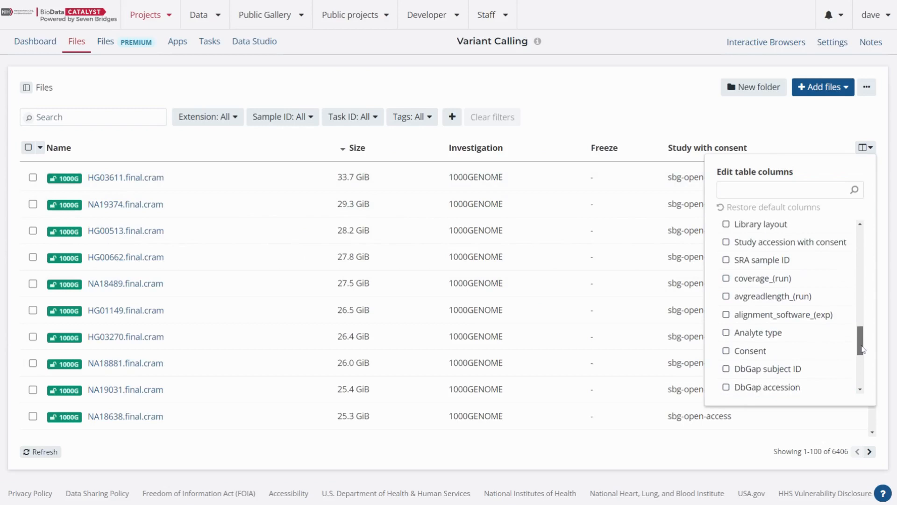
pyautogui.click(726, 351)
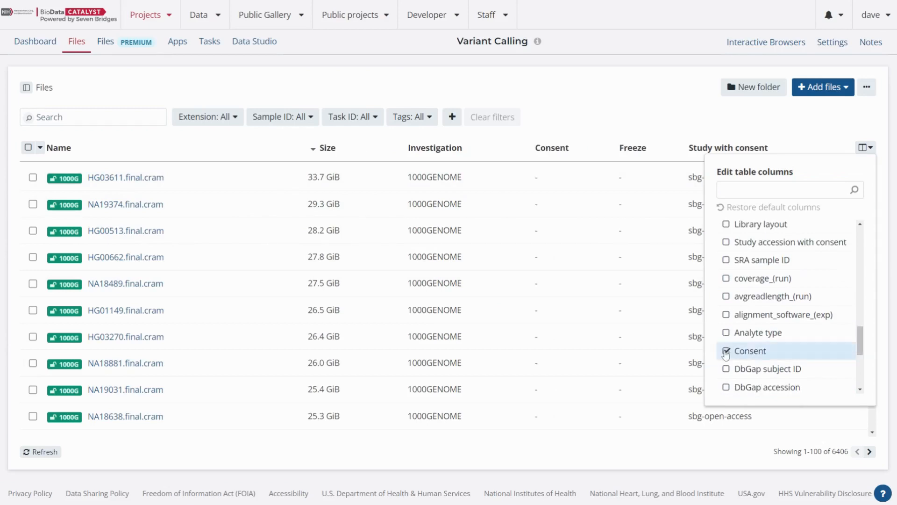
pyautogui.click(726, 351)
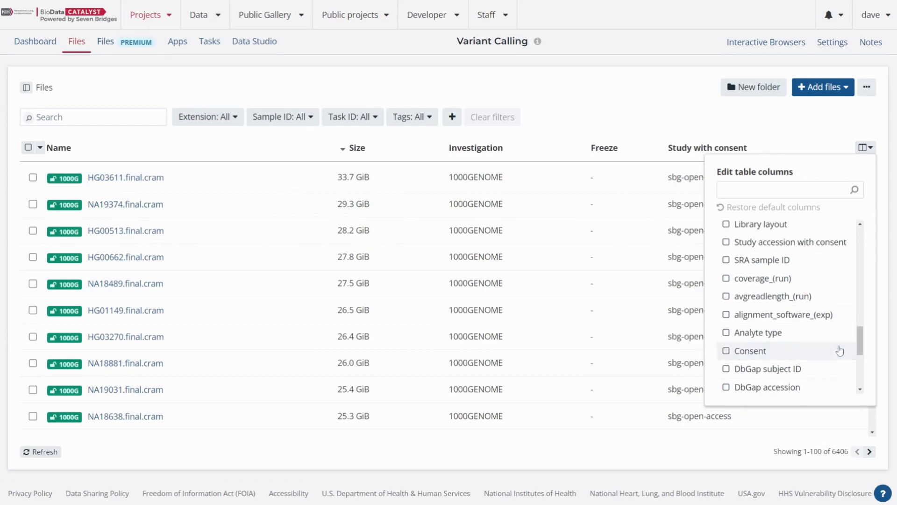
pyautogui.click(725, 261)
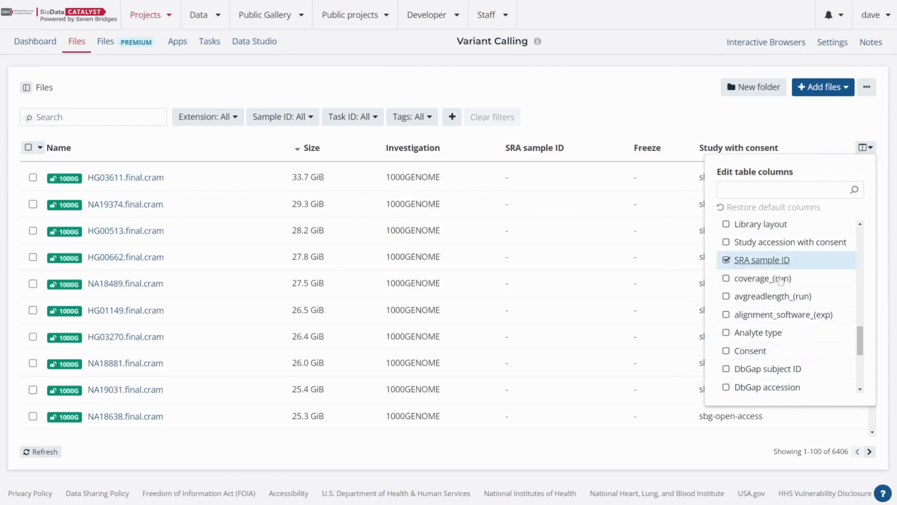
pyautogui.click(726, 261)
# - Add the Sample ID column to the file table and close the column editor
pyautogui.scroll(2, 859, 337)
pyautogui.moveTo(861, 338); pyautogui.dragTo(860, 320)
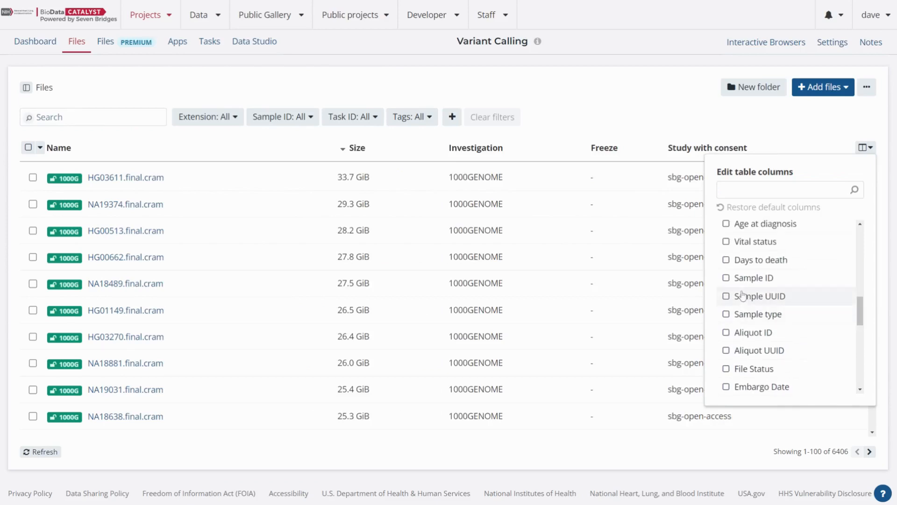
pyautogui.click(726, 278)
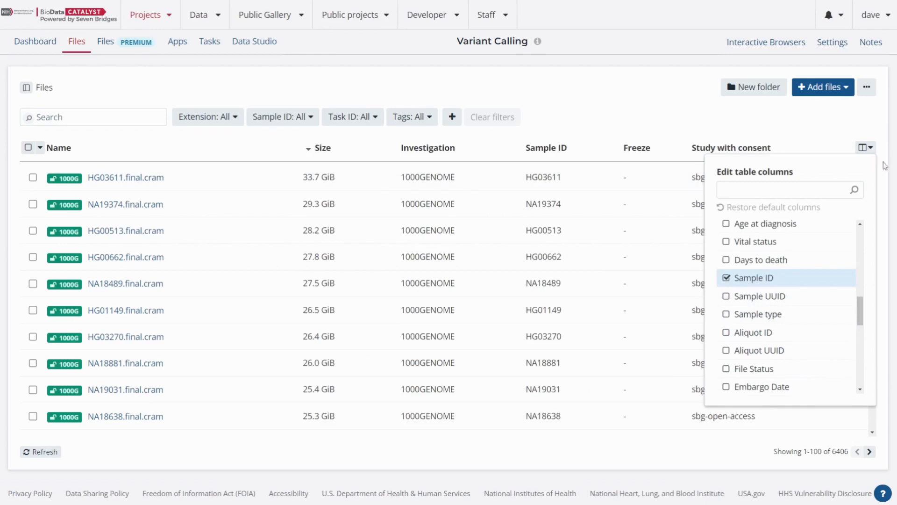
pyautogui.click(864, 147)
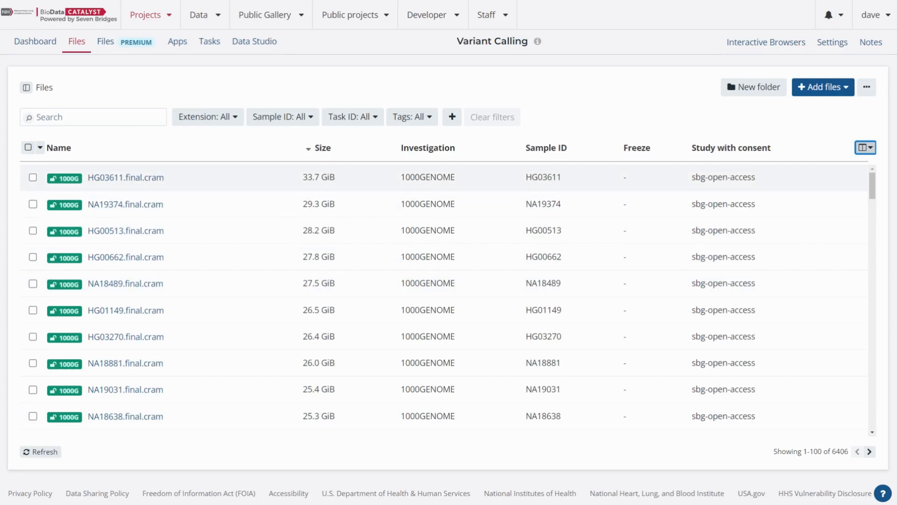
# - Select the file NA19374.final.cram in the file table
pyautogui.doubleClick(428, 177)
pyautogui.click(527, 187)
pyautogui.click(530, 183)
pyautogui.click(530, 183)
pyautogui.click(532, 205)
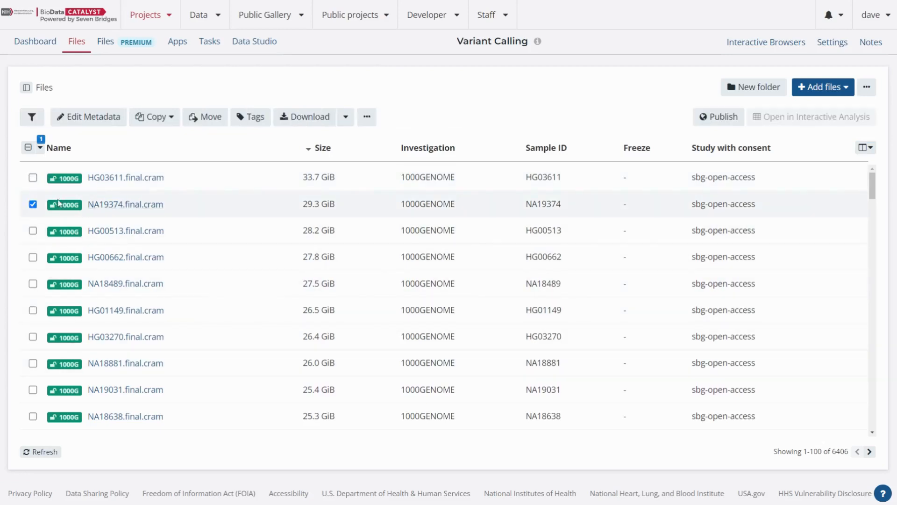
# - Deselect NA19374.final.cram, then select HG03611.final.cram and deselect it again
pyautogui.click(32, 205)
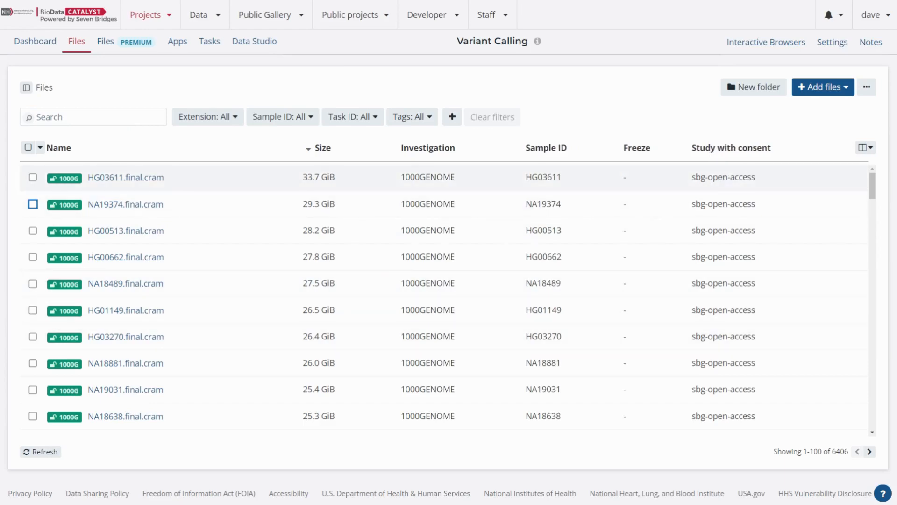
pyautogui.moveTo(691, 177); pyautogui.dragTo(751, 183)
pyautogui.click(613, 101)
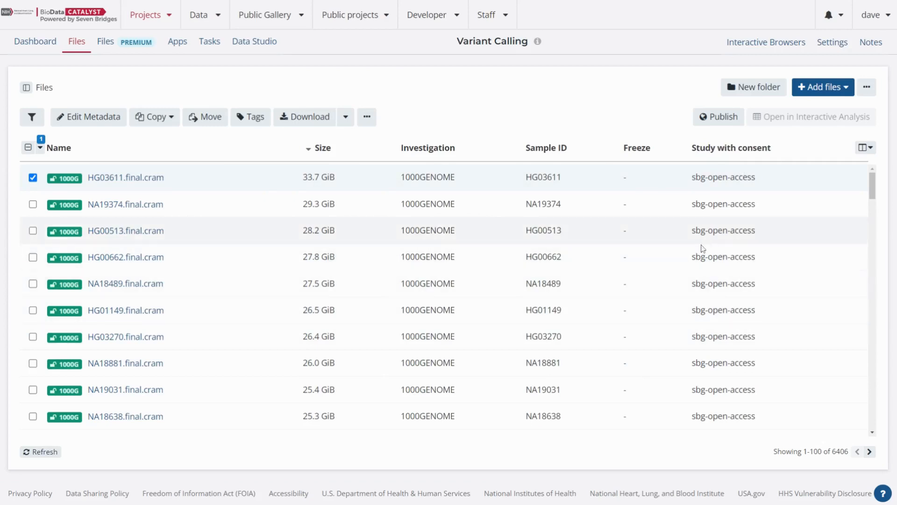
pyautogui.click(33, 178)
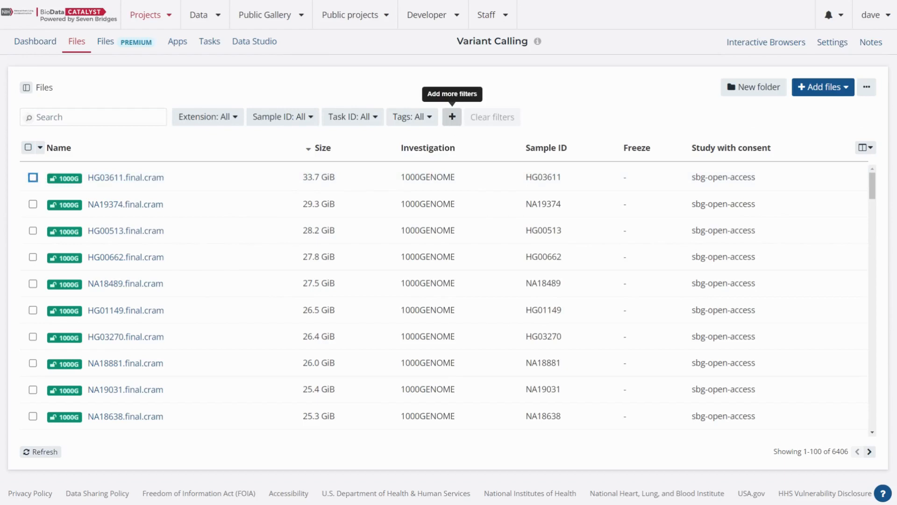
# - Browse the metadata filters that can be added to the file table and search them for "sample"
pyautogui.click(454, 123)
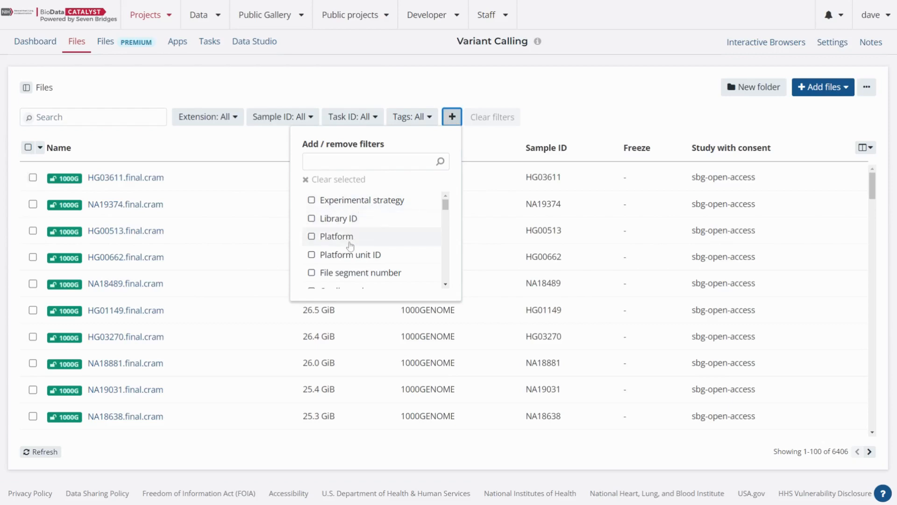
pyautogui.scroll(-5, 350, 246)
pyautogui.scroll(5, 350, 247)
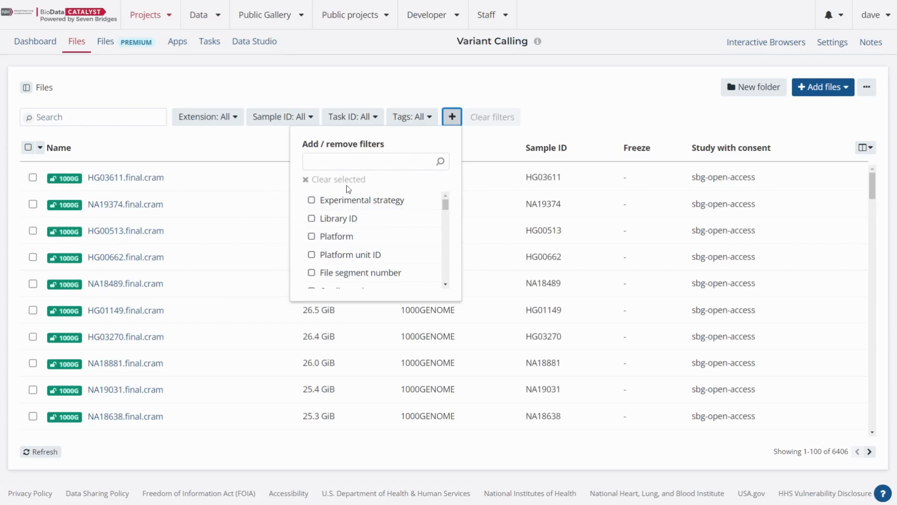
pyautogui.click(355, 161)
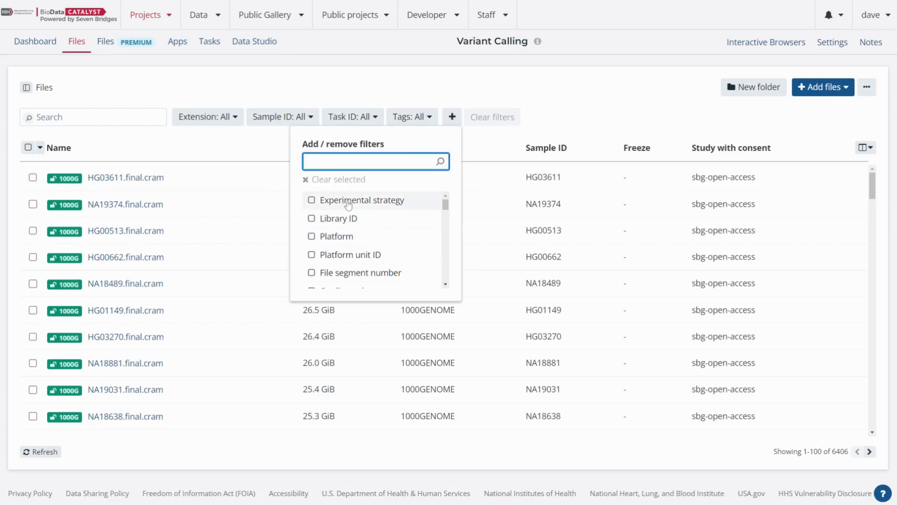
pyautogui.scroll(-1, 348, 204)
pyautogui.write('sample')
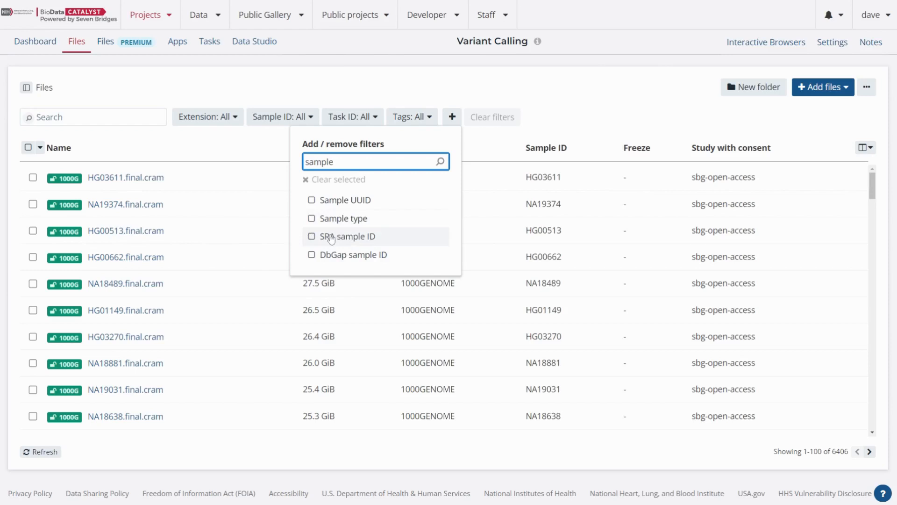
# - Examine the sample values offered by the Sample ID filter and close it without choosing any
pyautogui.click(287, 120)
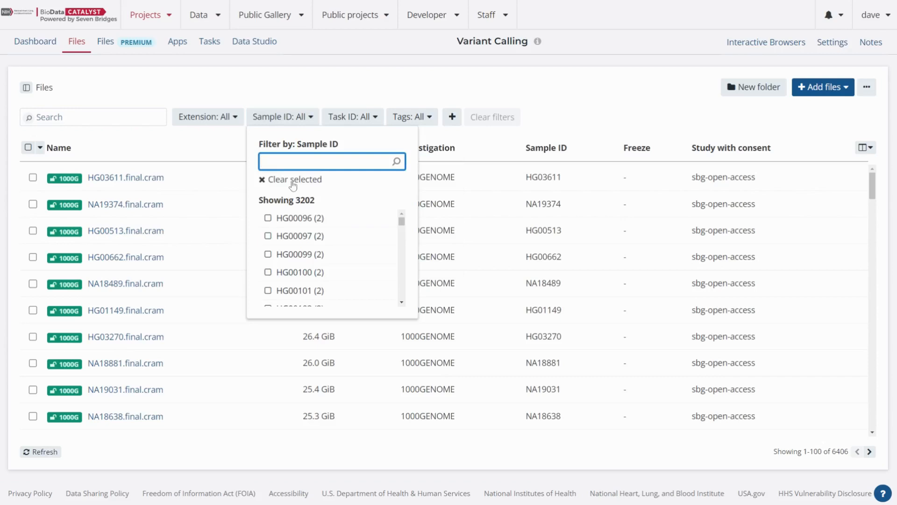
pyautogui.scroll(-10, 336, 281)
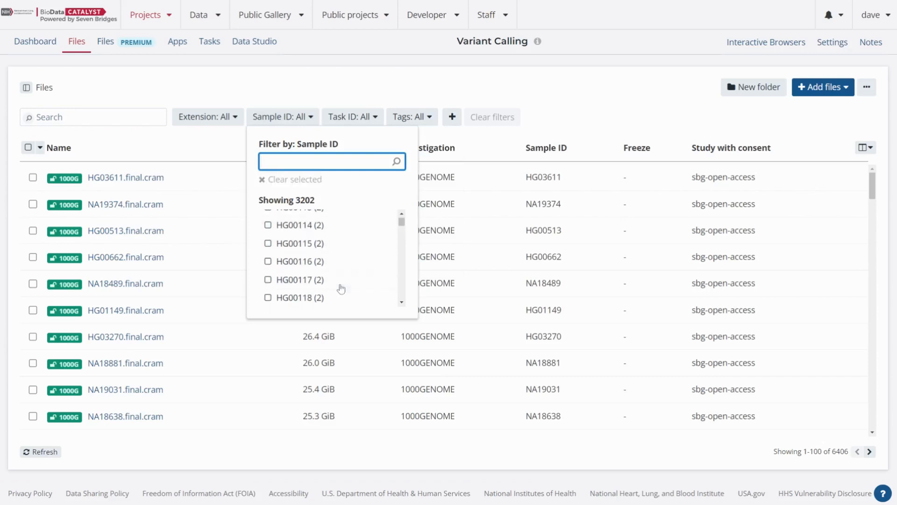
pyautogui.scroll(-3, 341, 285)
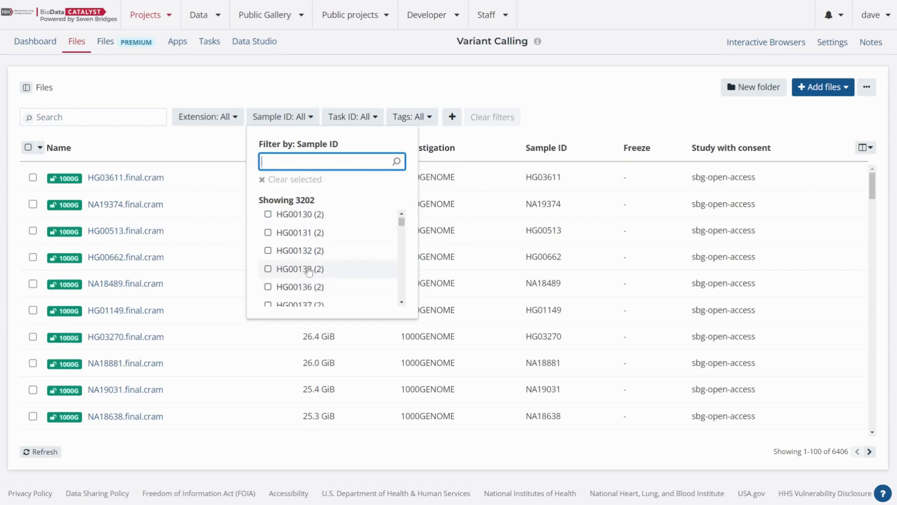
pyautogui.scroll(-10, 307, 270)
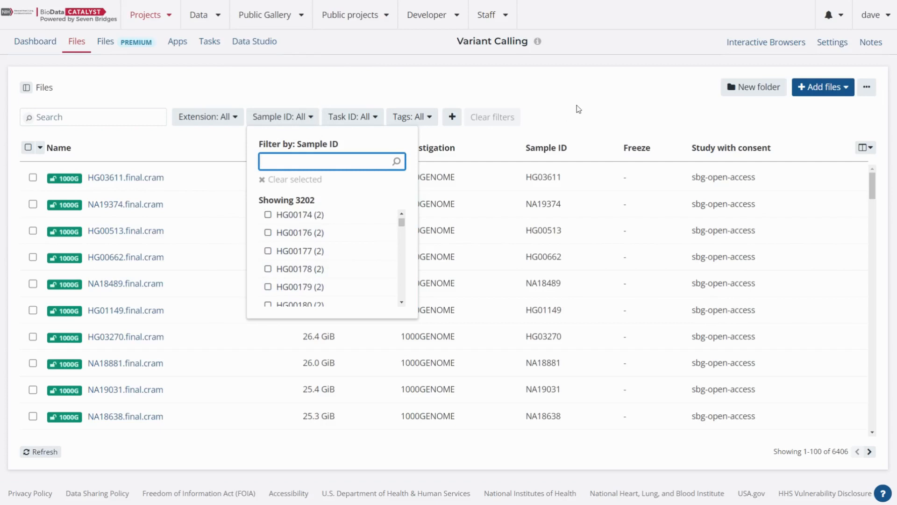
pyautogui.click(497, 116)
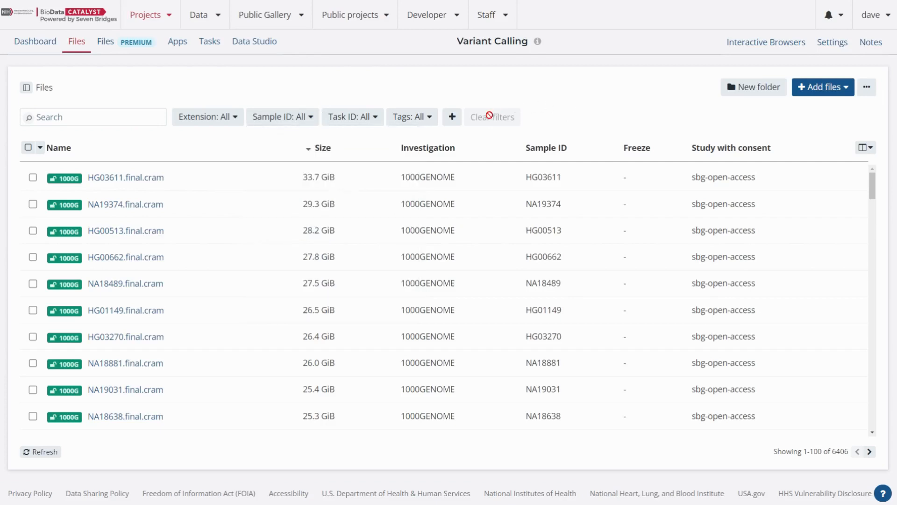
# - Add an Investigation filter to the file table and set it to 1000GENOME
pyautogui.click(451, 116)
pyautogui.click(376, 161)
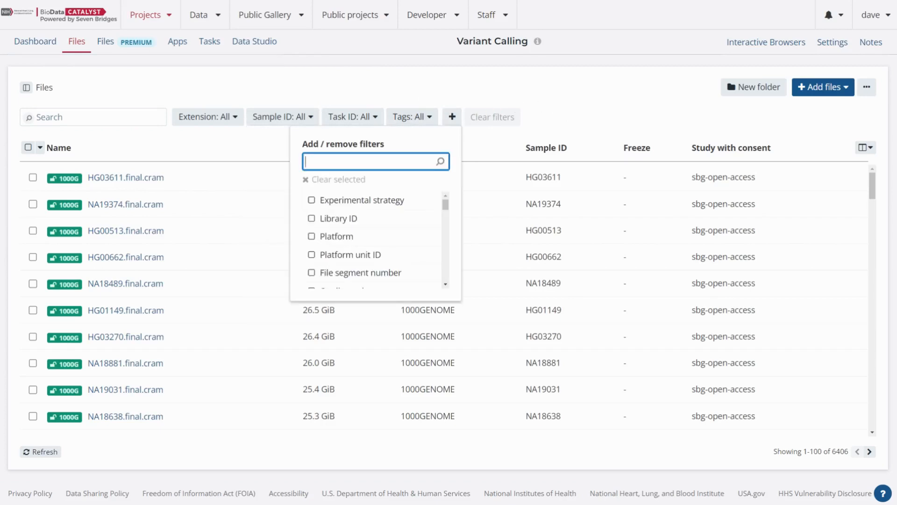
pyautogui.write('in')
pyautogui.write('ti')
pyautogui.click(319, 201)
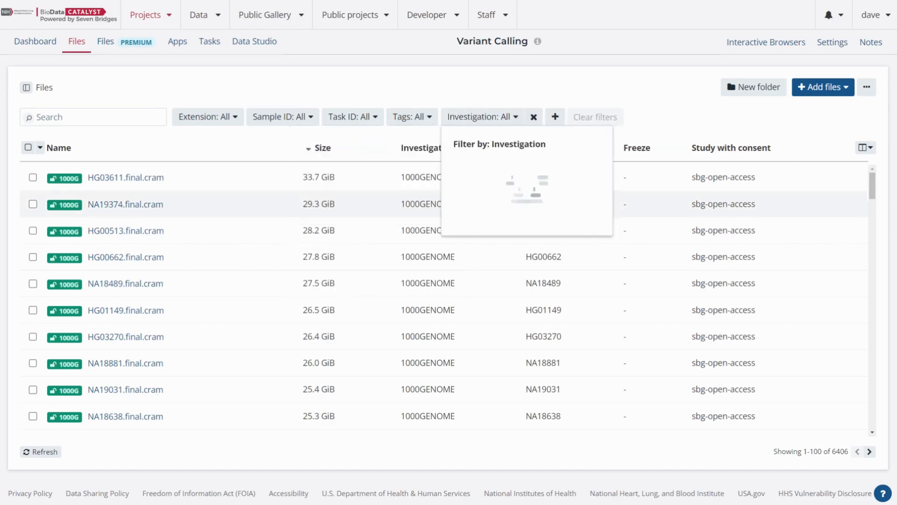
pyautogui.click(518, 116)
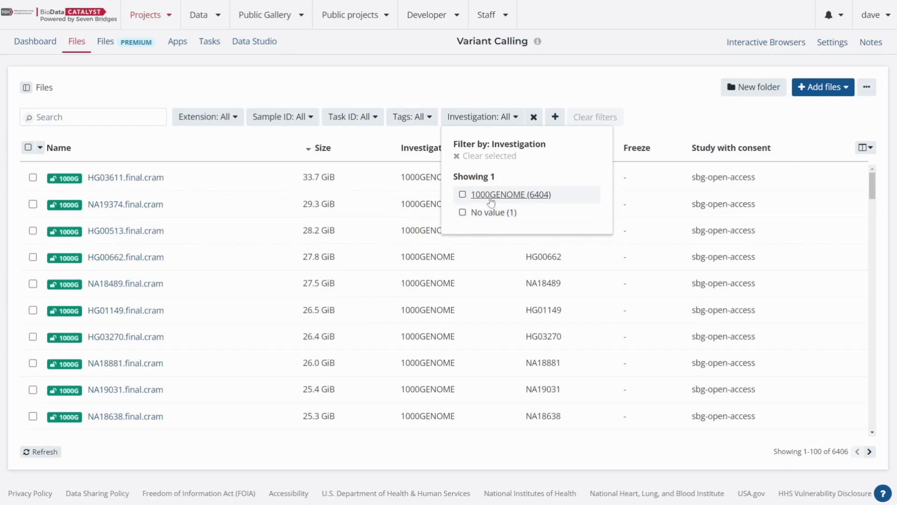
pyautogui.click(462, 196)
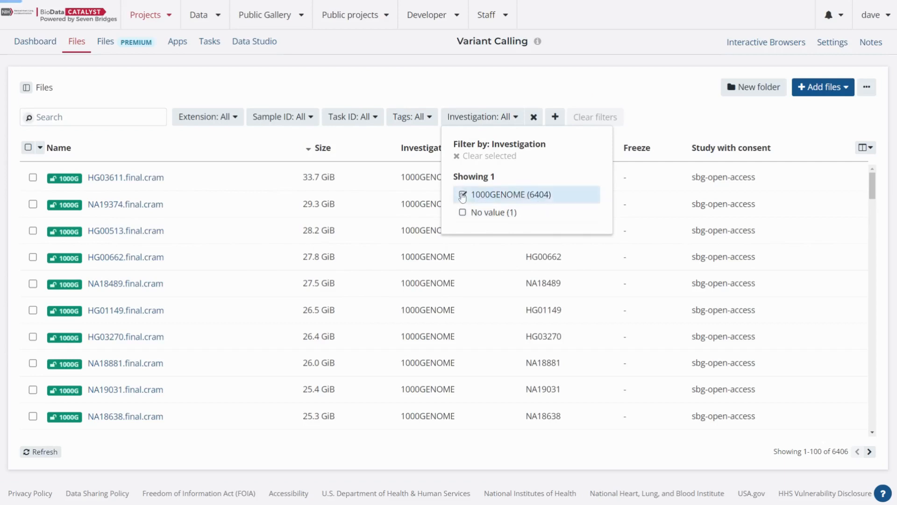
pyautogui.click(368, 71)
# - Move all files matching the 1000GENOME filter into the 1000Genomes folder and reload the project's file list
pyautogui.click(41, 147)
pyautogui.click(44, 165)
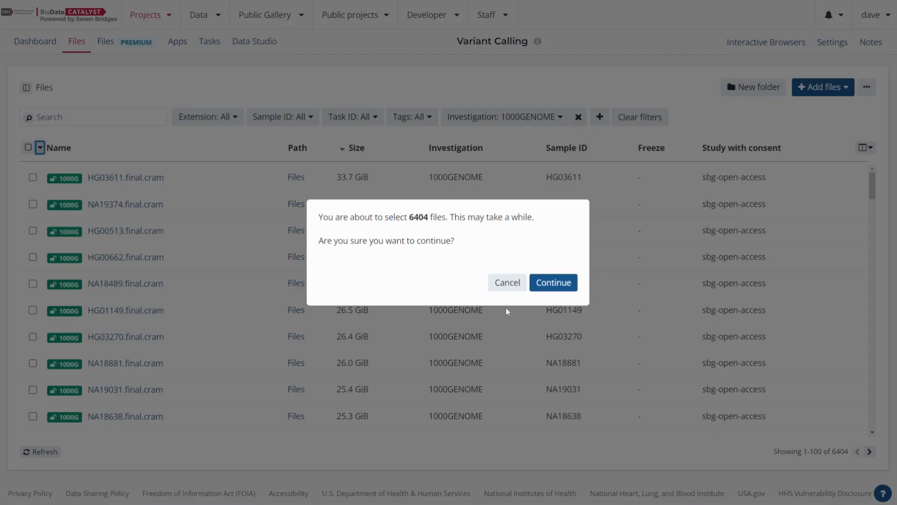
pyautogui.click(559, 284)
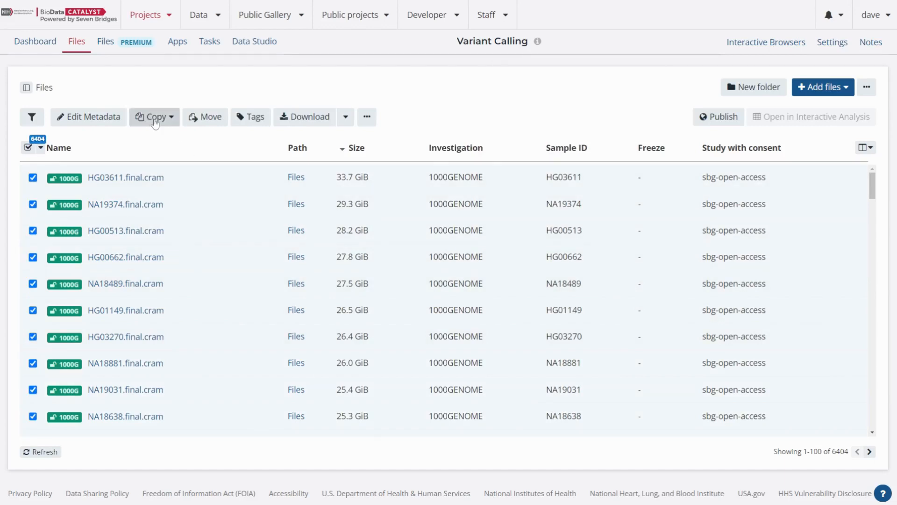
pyautogui.click(203, 117)
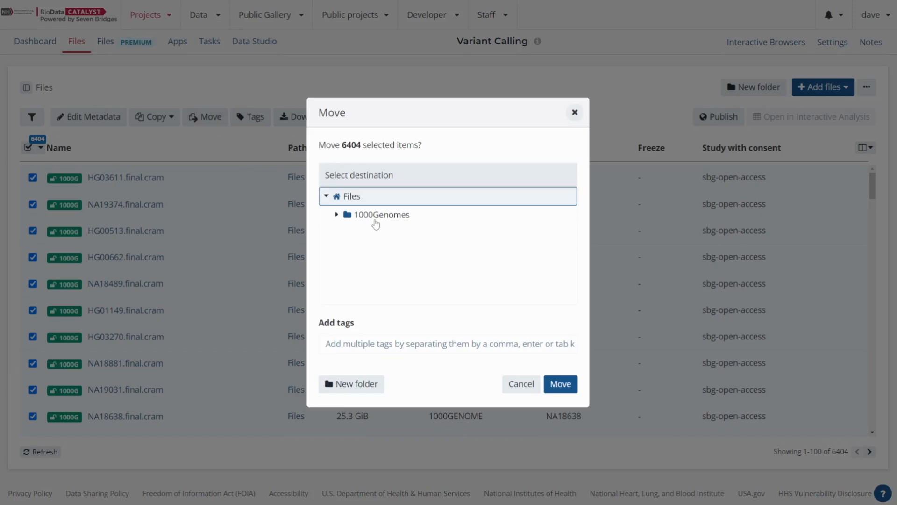
pyautogui.click(374, 219)
pyautogui.click(560, 384)
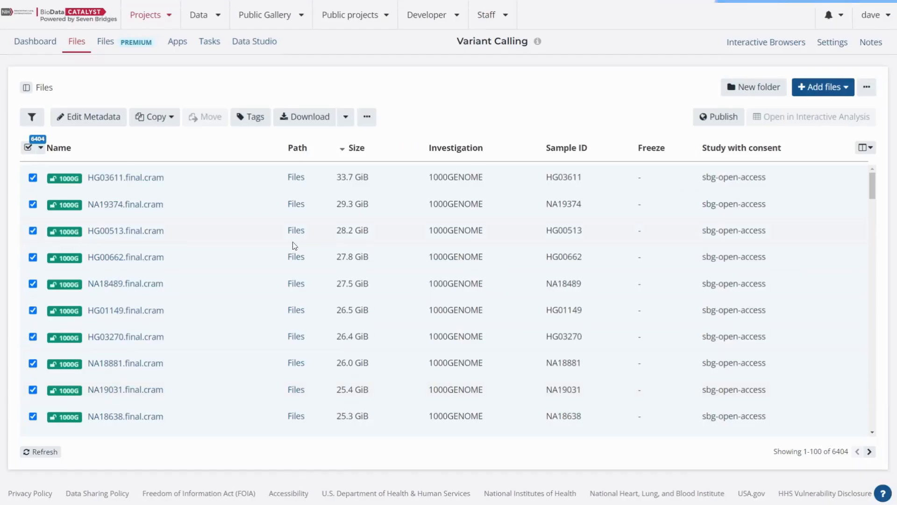
pyautogui.click(76, 41)
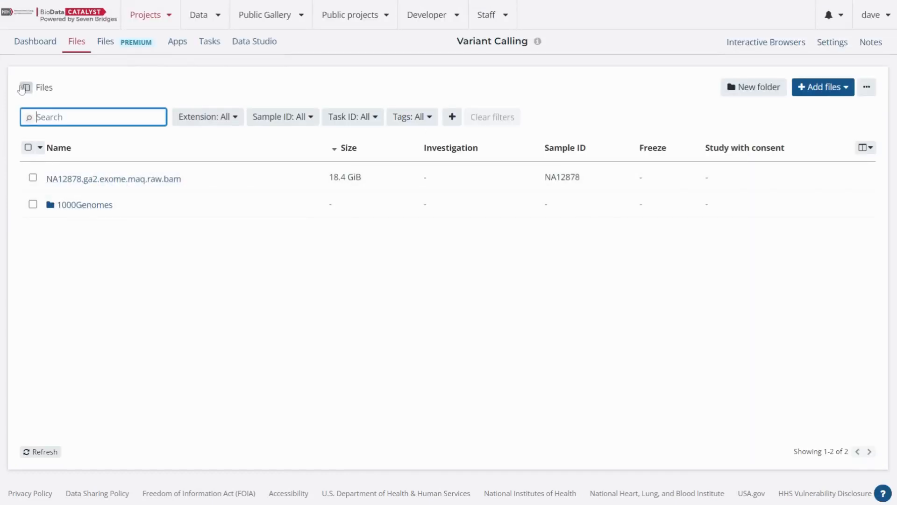
pyautogui.moveTo(213, 188); pyautogui.dragTo(72, 179)
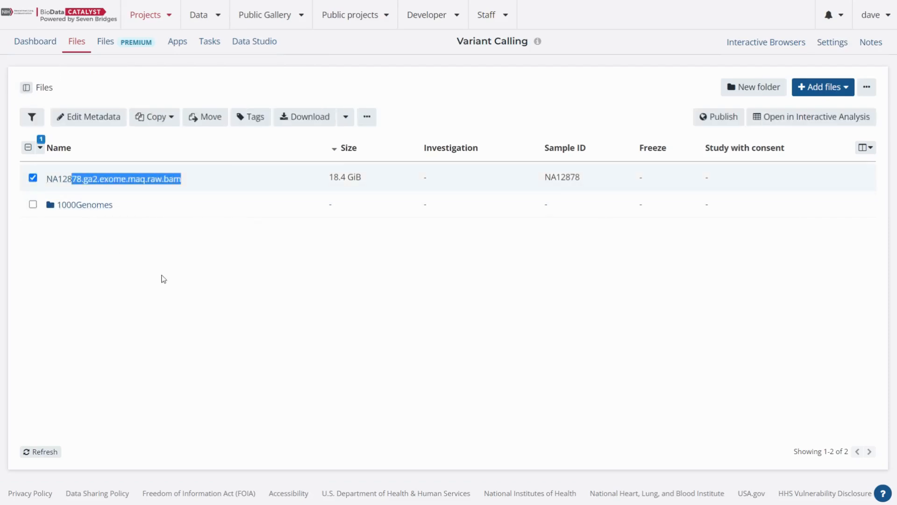
pyautogui.click(163, 279)
pyautogui.click(33, 178)
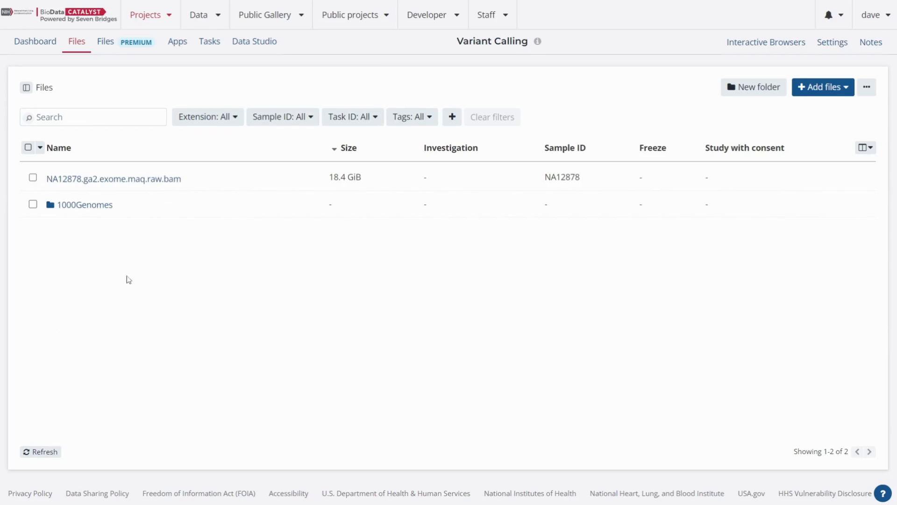
# - Copy NA12878.ga2.exome.maq.raw.bam to New Project and clear the file selection
pyautogui.click(32, 177)
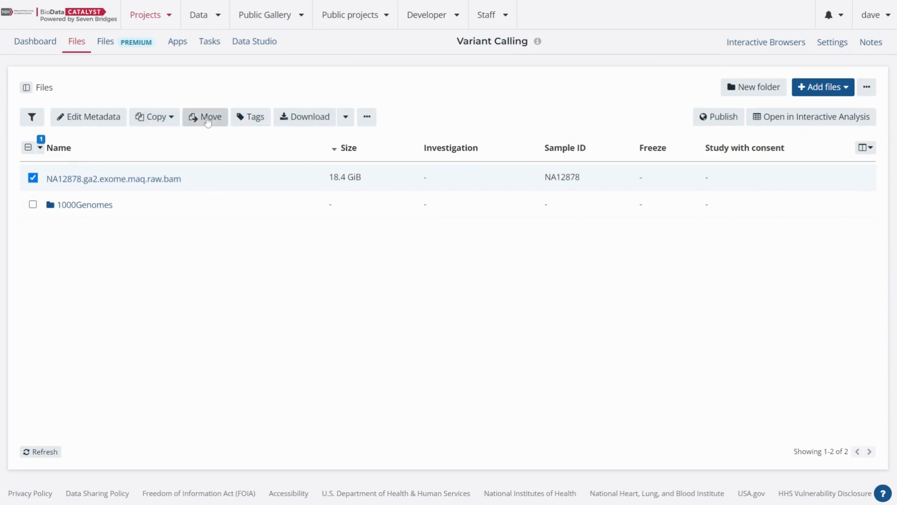
pyautogui.click(171, 117)
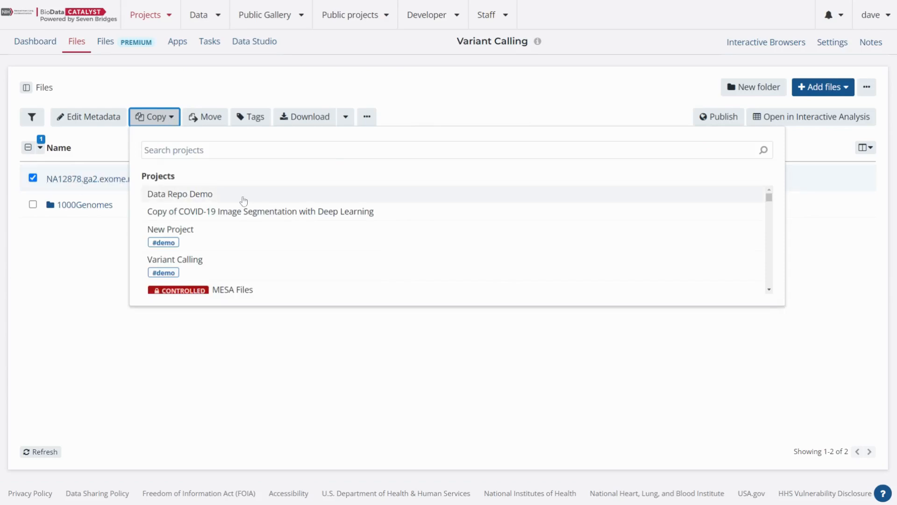
pyautogui.click(185, 235)
pyautogui.click(561, 392)
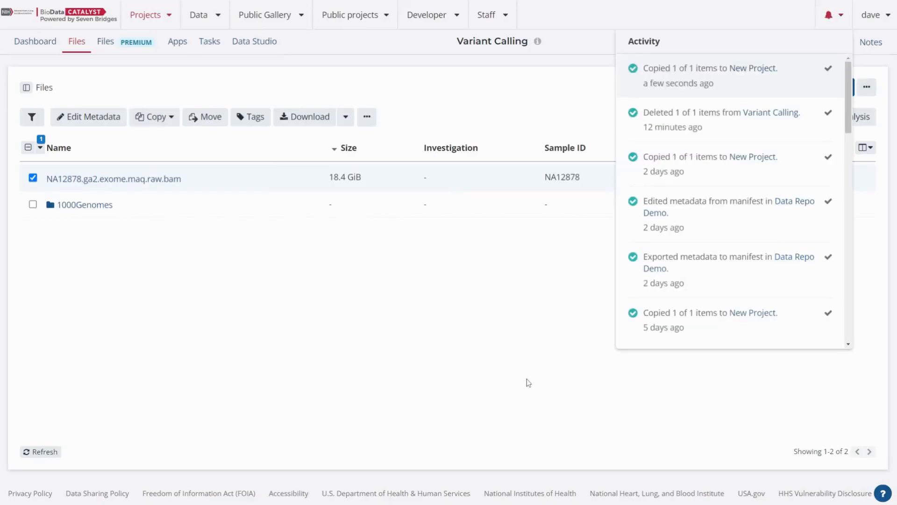
pyautogui.click(32, 178)
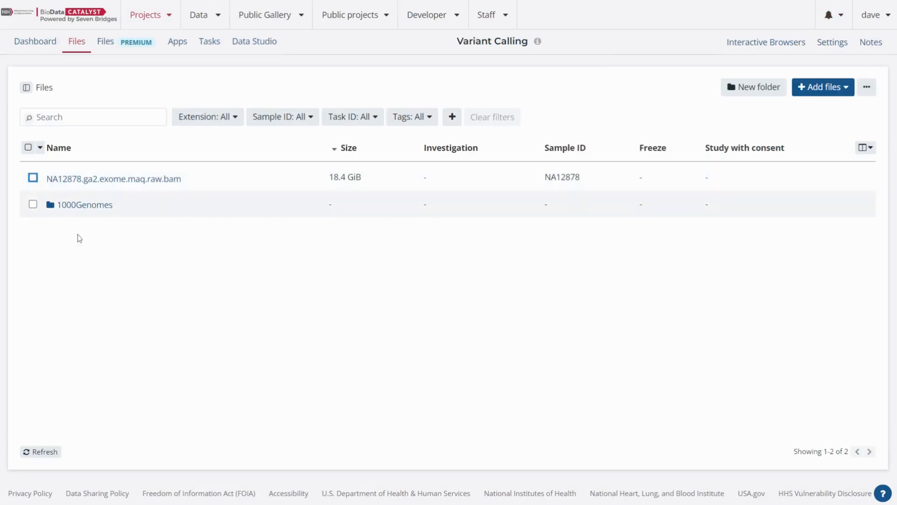
# - Switch to New Project and open its file list
pyautogui.click(154, 17)
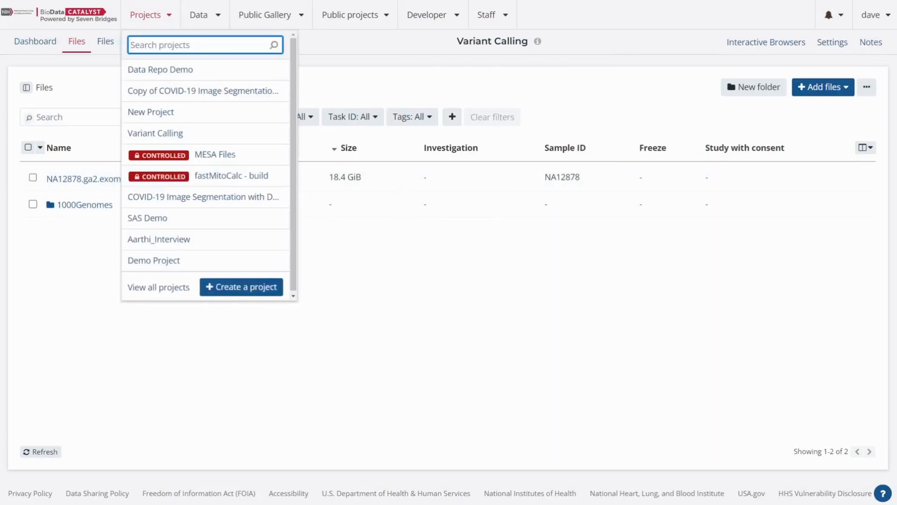
pyautogui.click(155, 112)
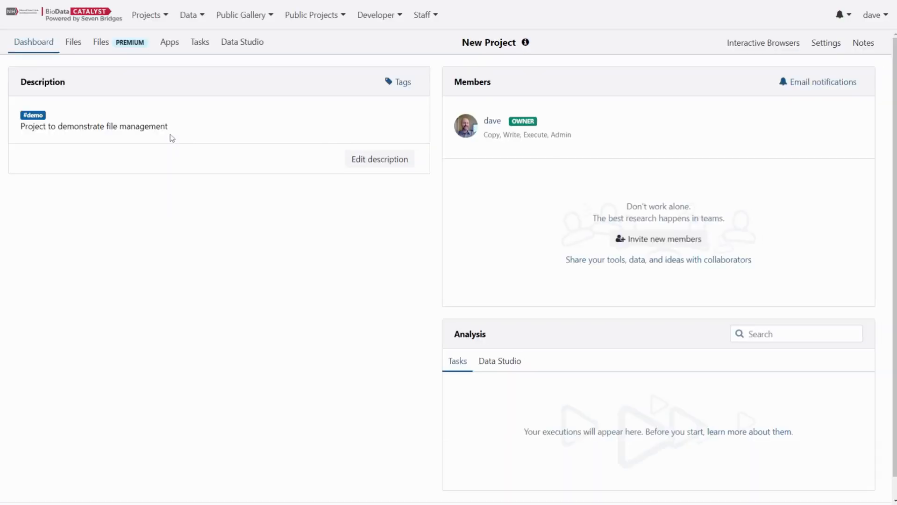
pyautogui.click(75, 46)
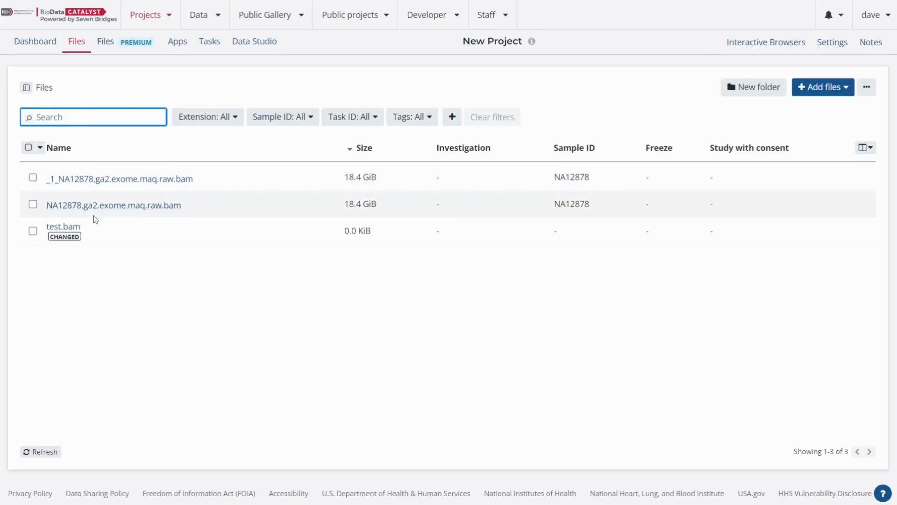
pyautogui.click(151, 346)
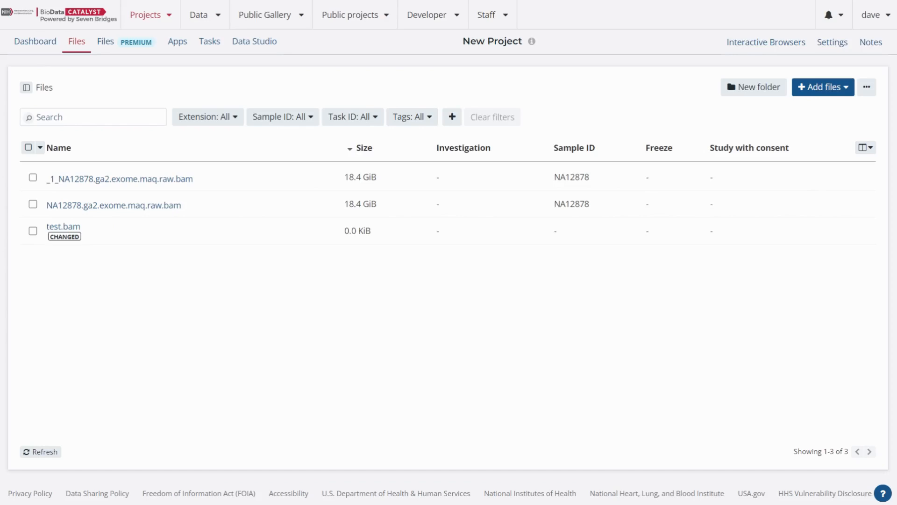
# - Delete the duplicate file _1_NA12878.ga2.exome.maq.raw.bam from New Project
pyautogui.click(34, 181)
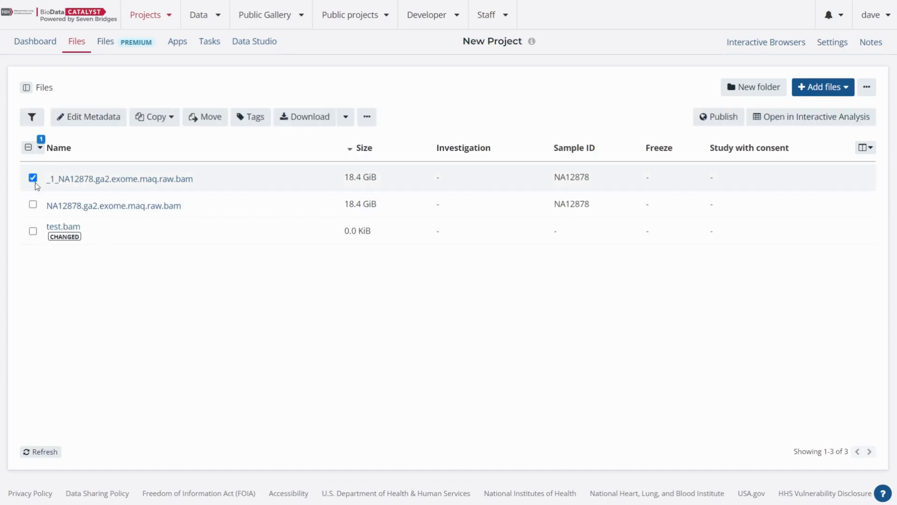
pyautogui.click(367, 117)
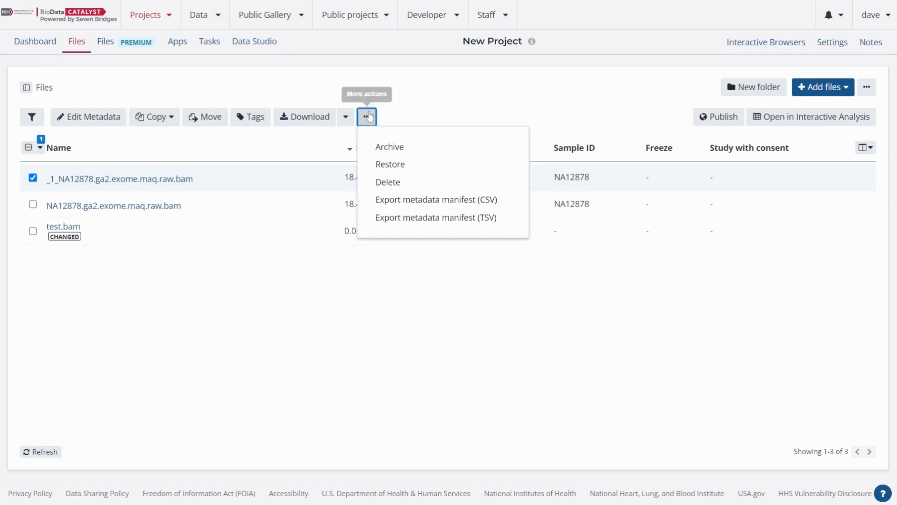
pyautogui.click(387, 181)
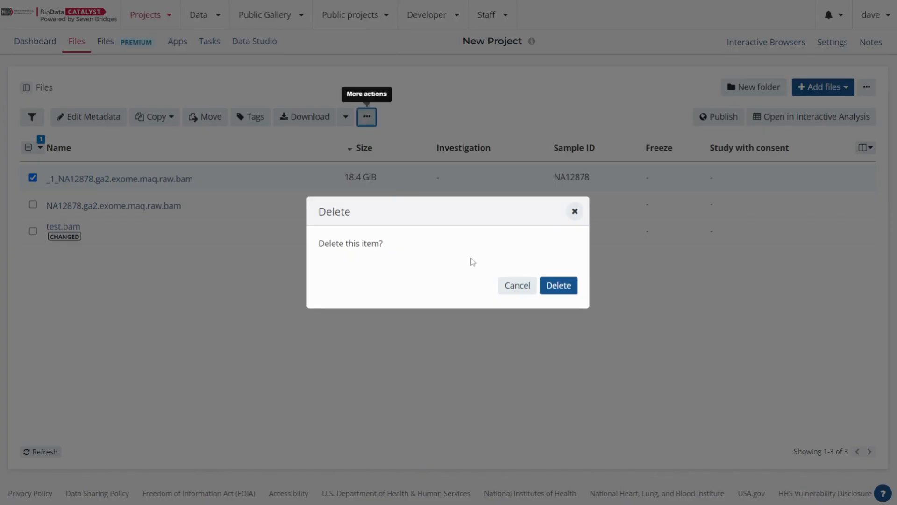
pyautogui.click(548, 286)
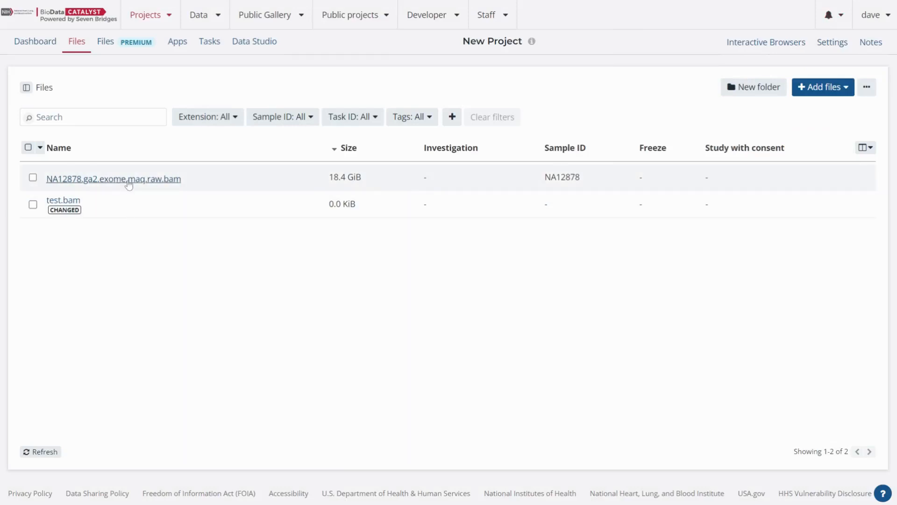
# - Open the details of NA12878.ga2.exome.maq.raw.bam and show its metadata
pyautogui.doubleClick(577, 179)
pyautogui.click(532, 266)
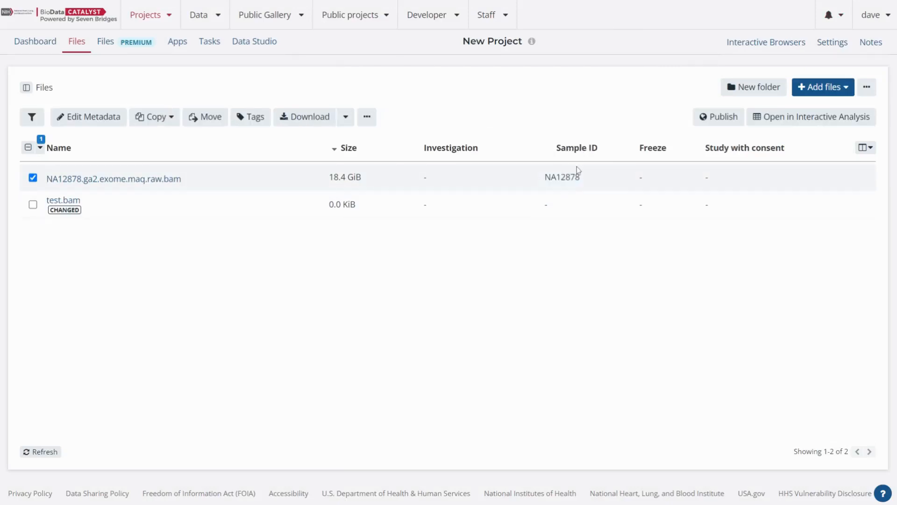
pyautogui.click(120, 182)
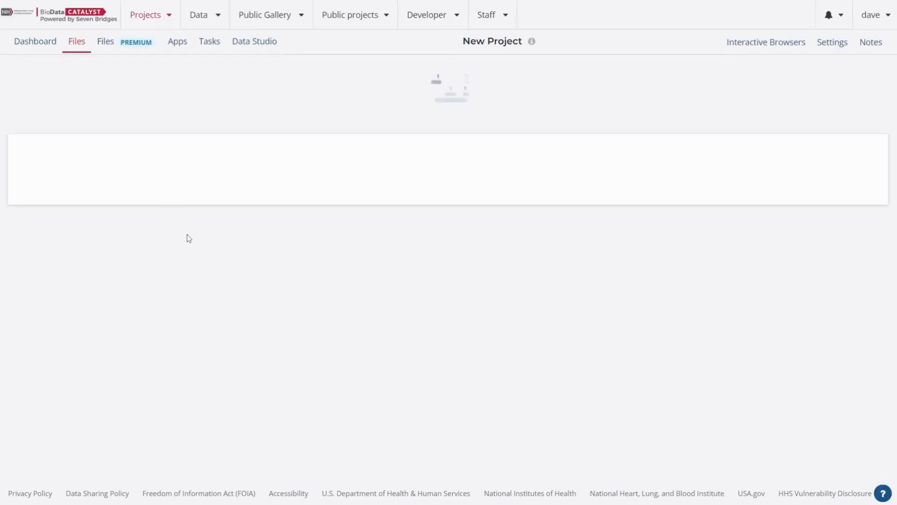
pyautogui.click(59, 162)
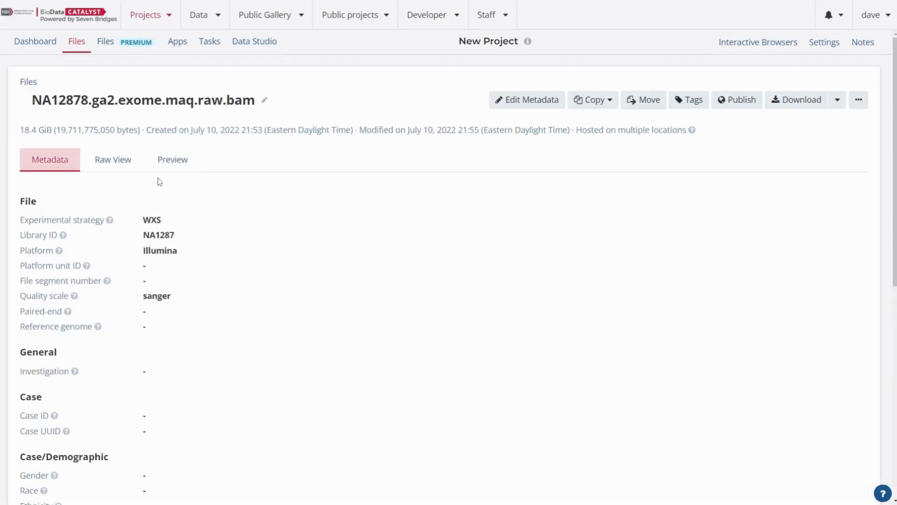
# - Set the file's Library ID metadata to NA12878 and save the metadata changes
pyautogui.scroll(-1, 167, 298)
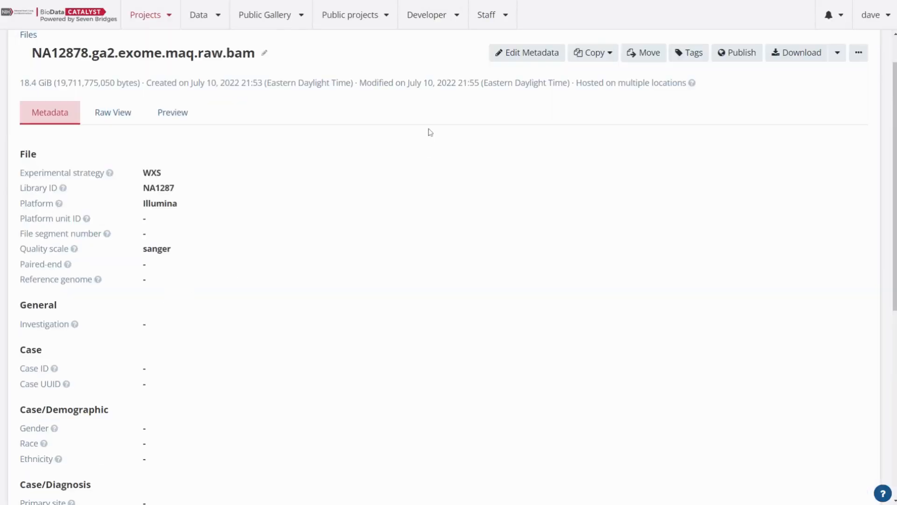
pyautogui.click(540, 53)
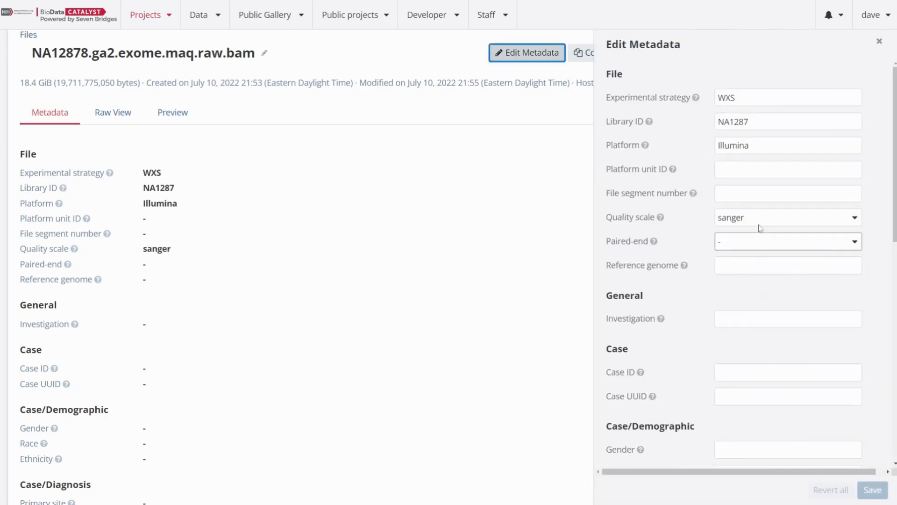
pyautogui.click(776, 122)
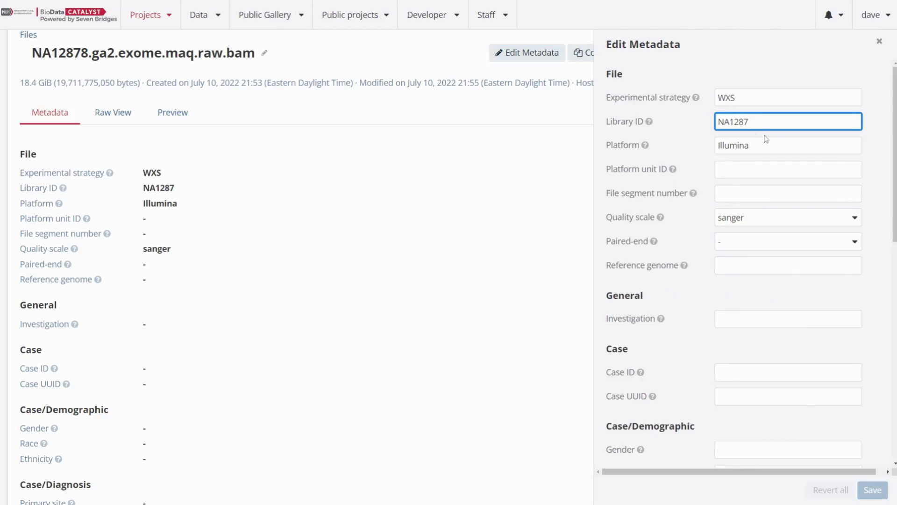
pyautogui.write('8')
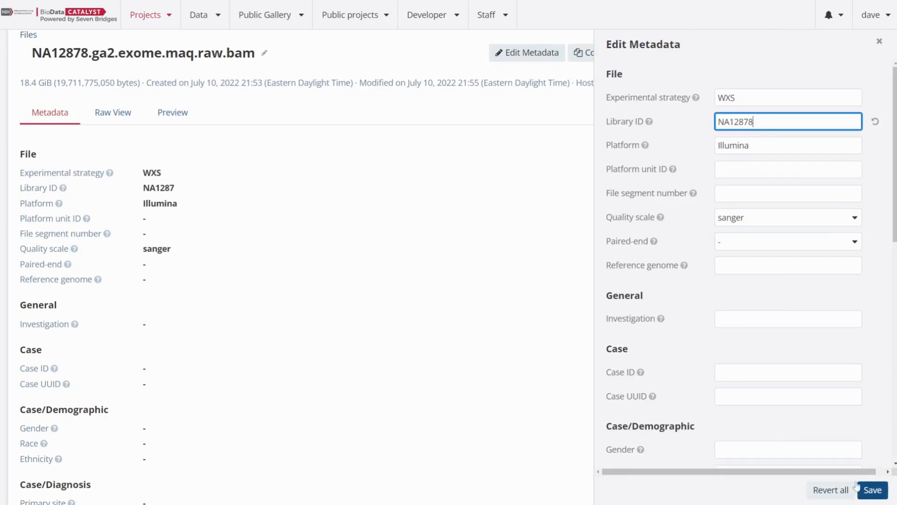
pyautogui.scroll(-2, 790, 319)
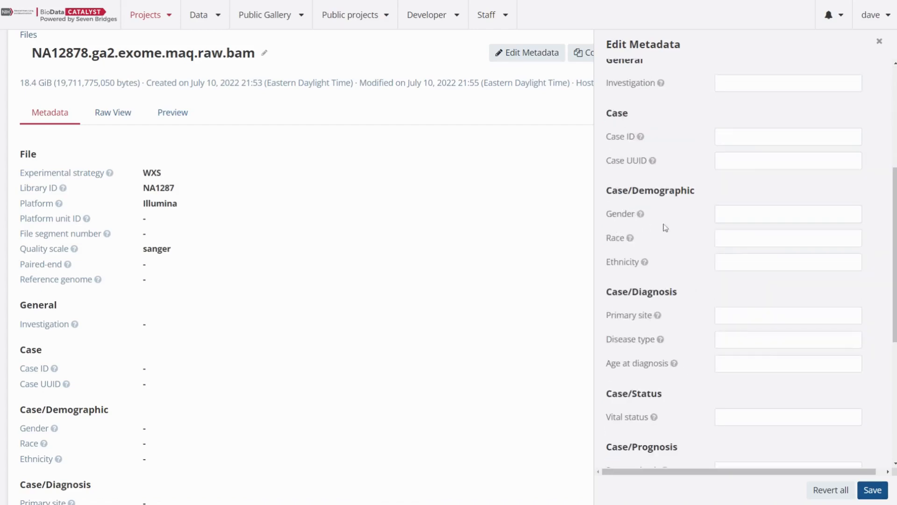
pyautogui.scroll(-5, 748, 102)
pyautogui.scroll(-1, 794, 411)
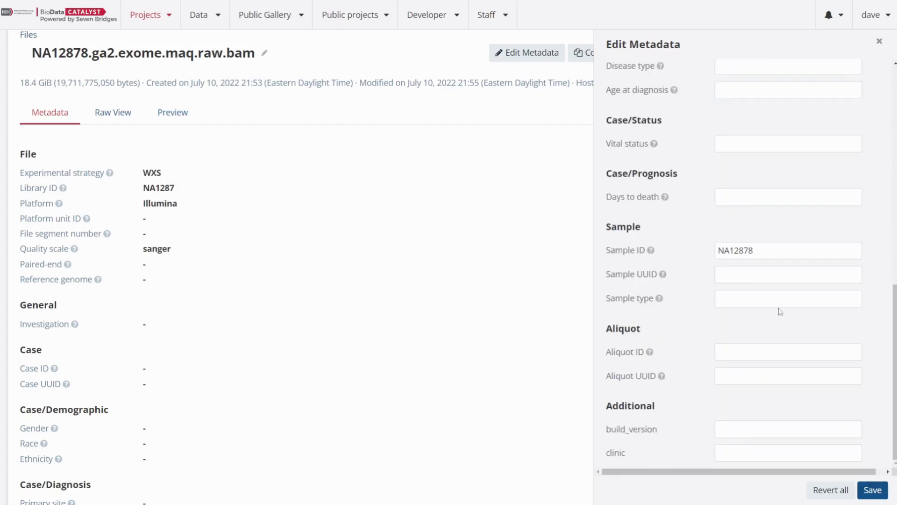
pyautogui.click(867, 489)
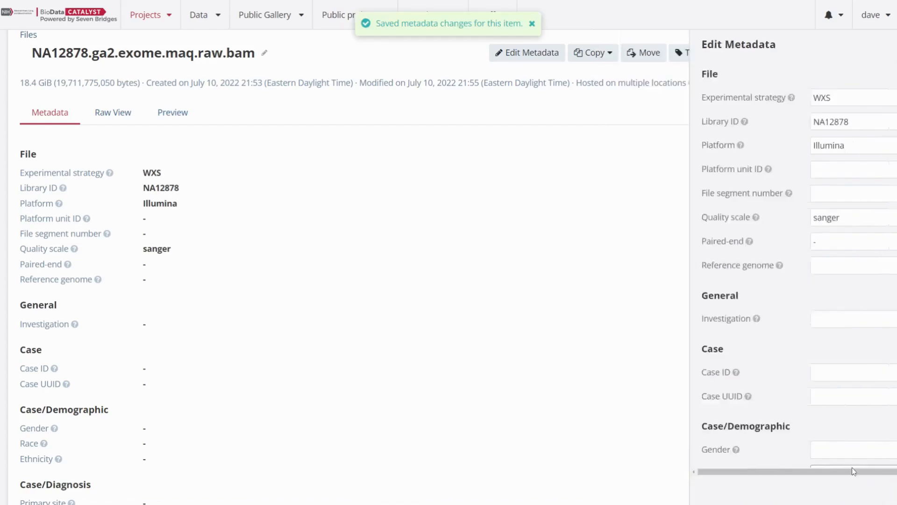
pyautogui.doubleClick(176, 188)
pyautogui.click(226, 200)
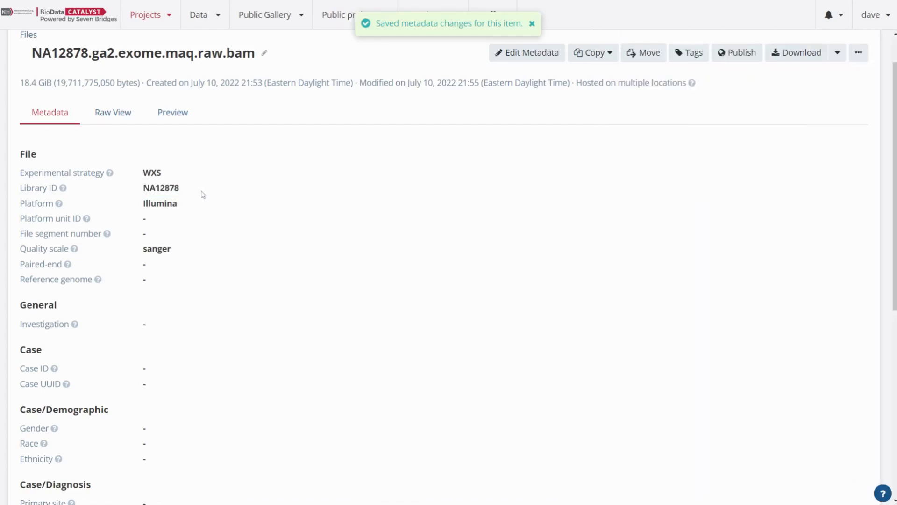
# - Rename the file as NA12878.exome.maq.raw.bam
pyautogui.scroll(1, 511, 174)
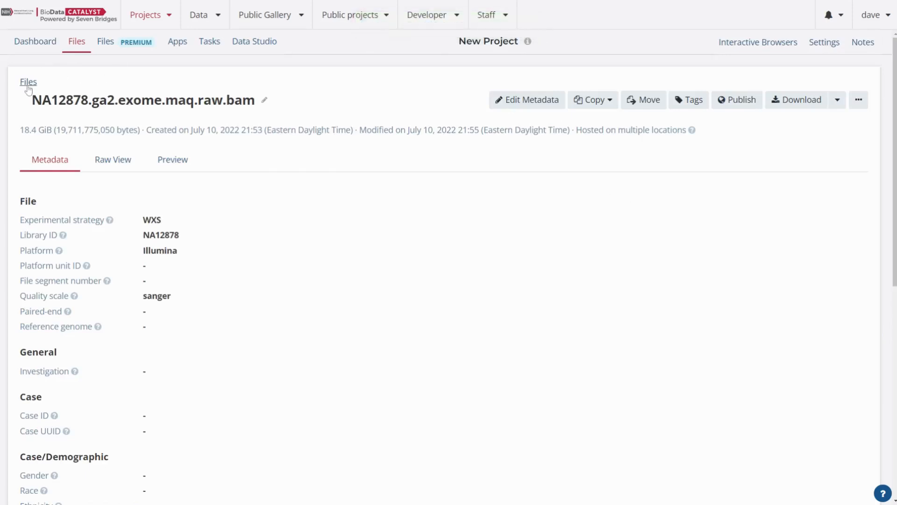
pyautogui.click(264, 100)
pyautogui.click(342, 93)
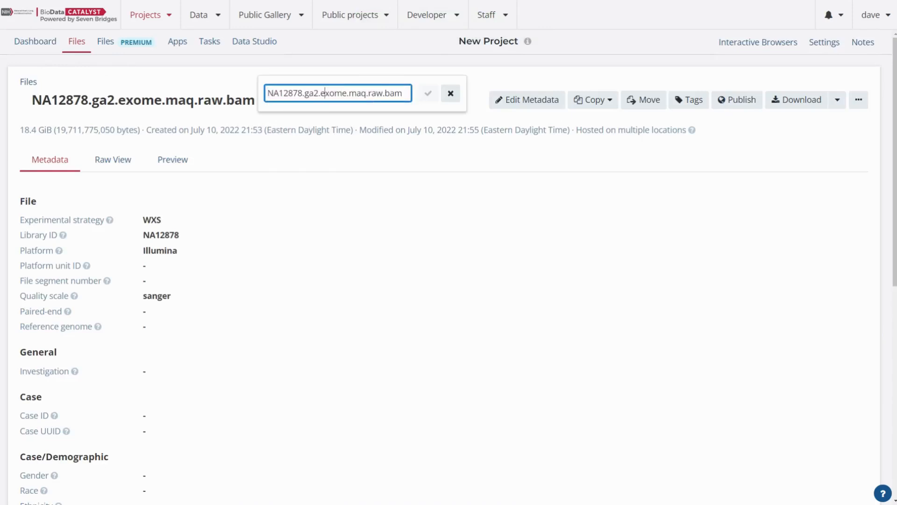
pyautogui.press('BackSpace')
pyautogui.press('BackSpace')
pyautogui.press('BackSpace')
pyautogui.press('BackSpace')
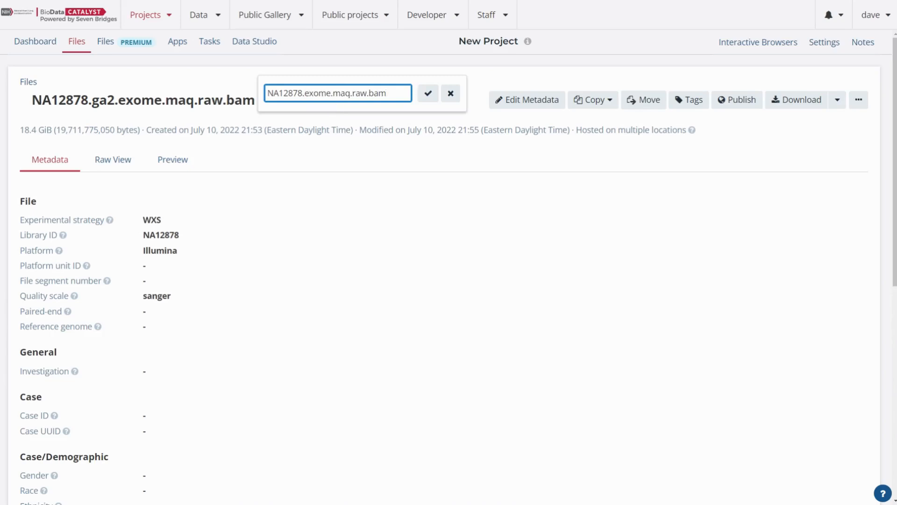
pyautogui.click(428, 93)
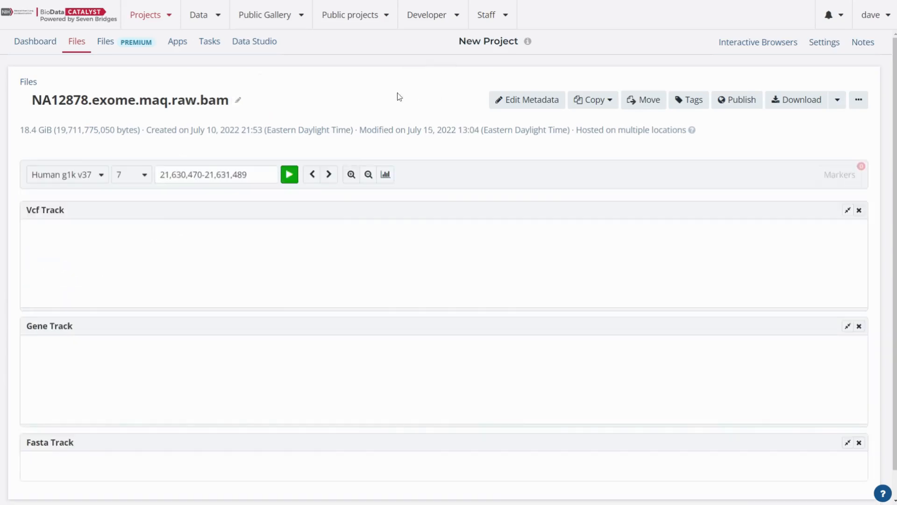
# - Return to New Project's file list and check the renamed file's Sample ID
pyautogui.click(20, 48)
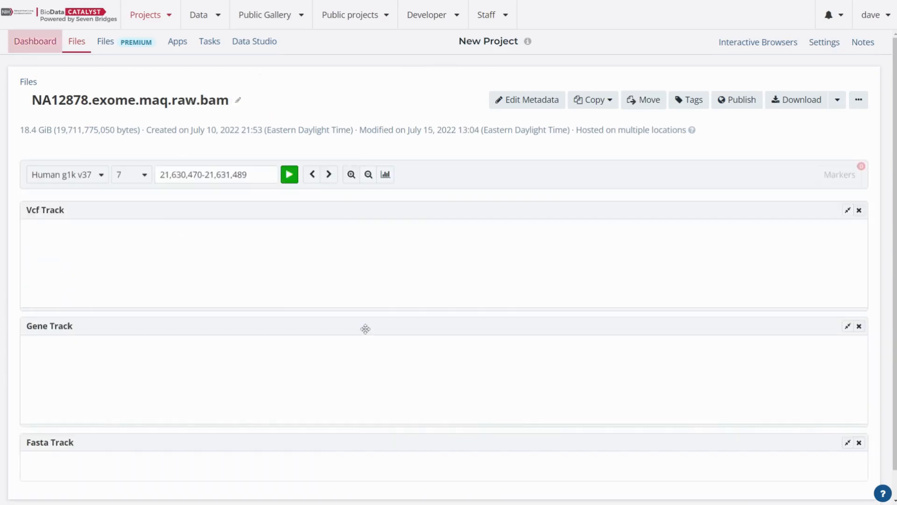
pyautogui.click(45, 48)
pyautogui.click(72, 42)
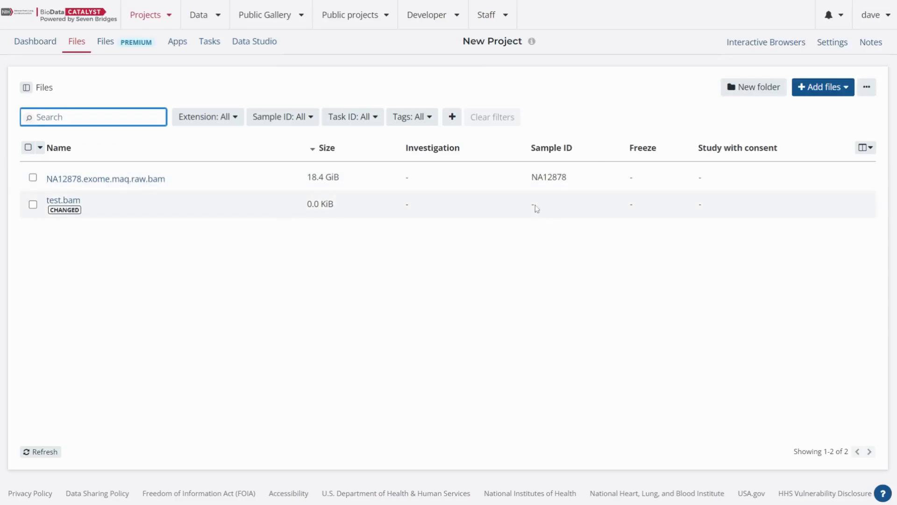
pyautogui.tripleClick(549, 178)
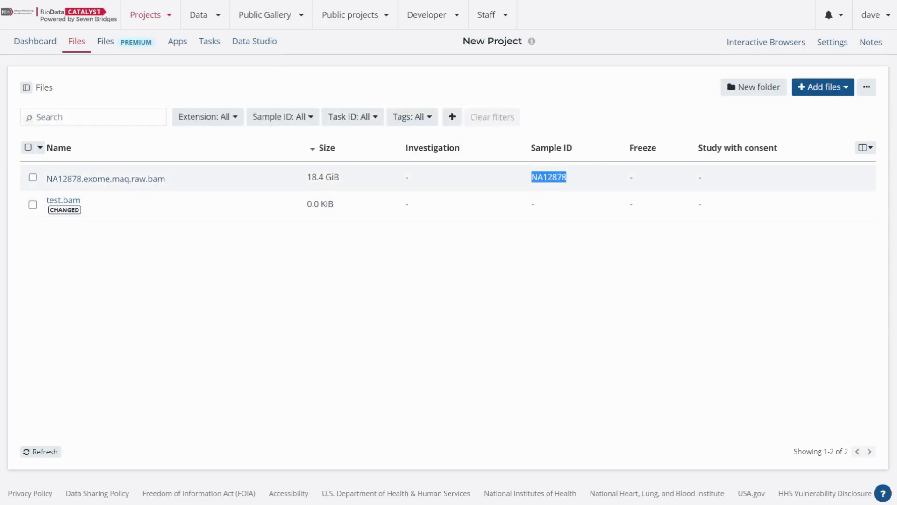
pyautogui.click(569, 320)
# - Set the Sample ID metadata of both NA12878.exome.maq.raw.bam and test.bam to NA12878-01 in one bulk edit and save
pyautogui.click(30, 180)
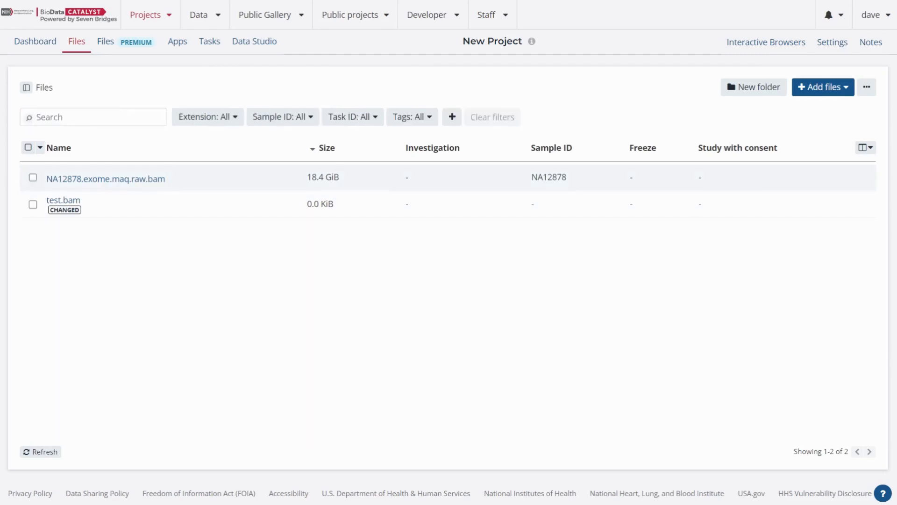
pyautogui.click(28, 148)
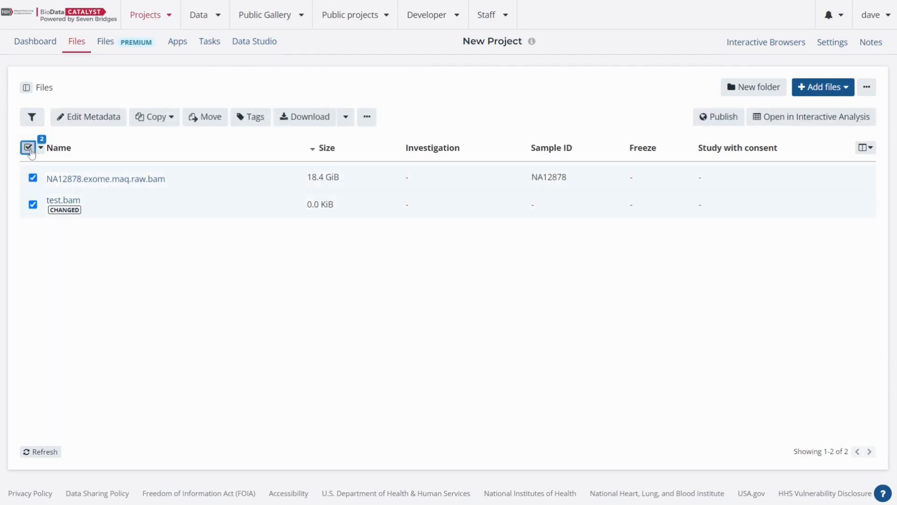
pyautogui.click(107, 123)
pyautogui.click(747, 269)
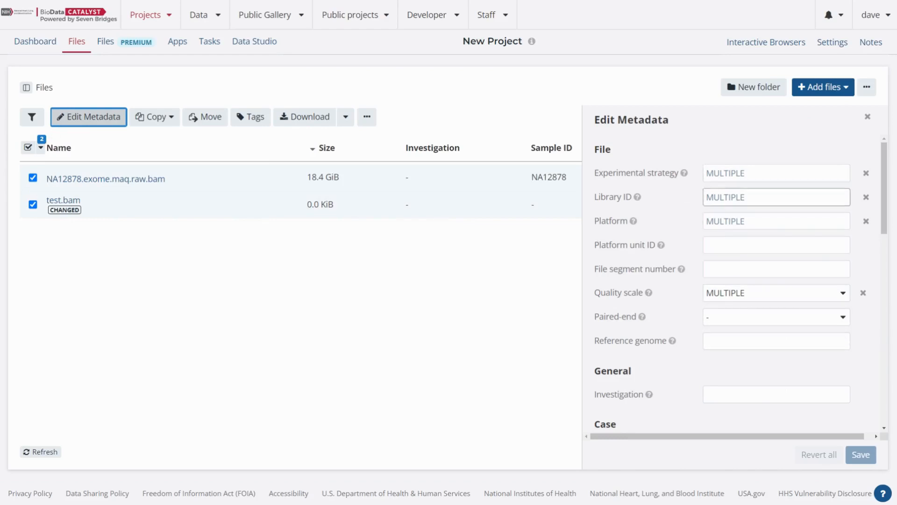
pyautogui.scroll(-6, 750, 312)
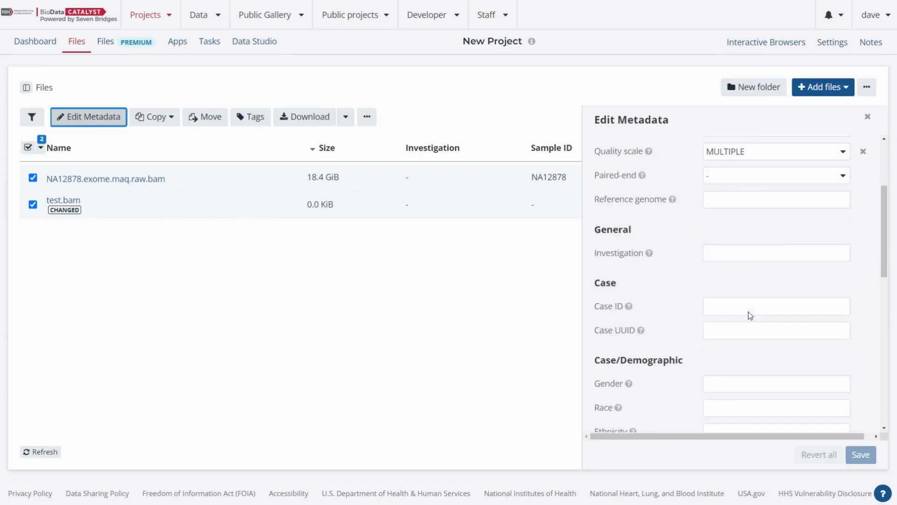
pyautogui.scroll(-4, 747, 311)
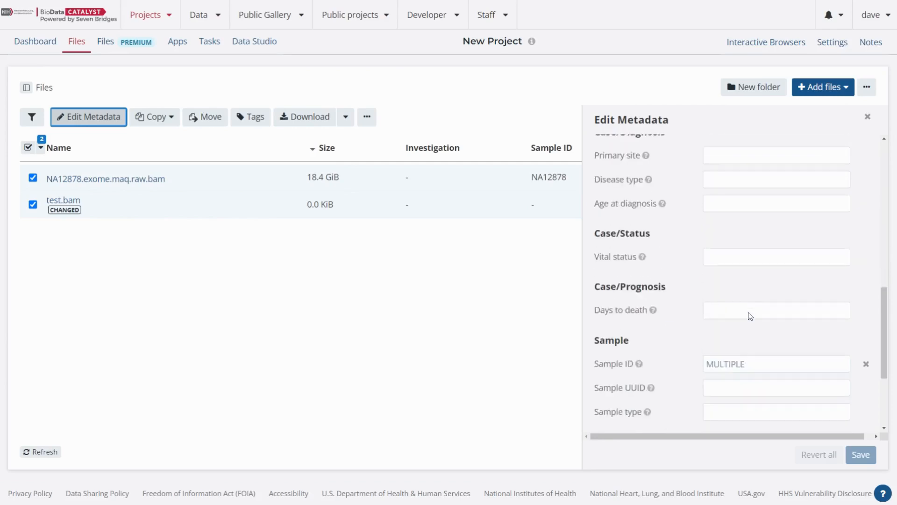
pyautogui.click(707, 363)
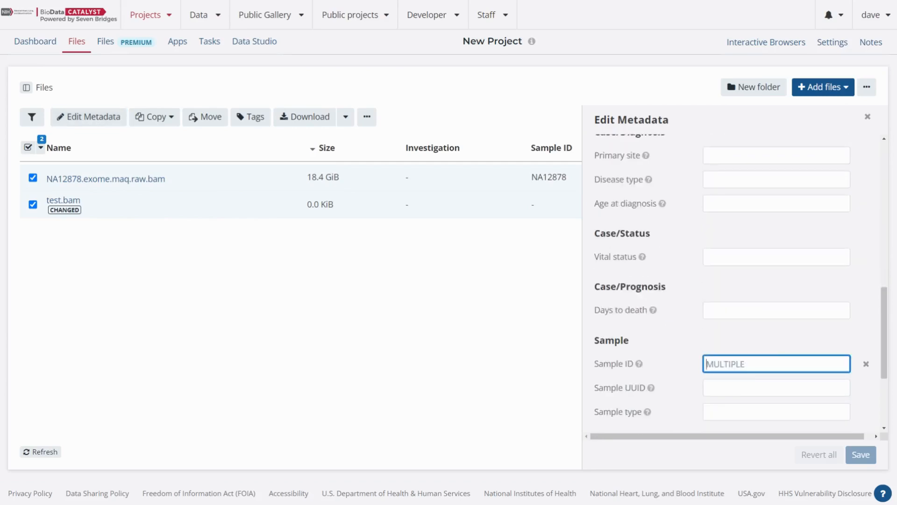
pyautogui.write('NA12')
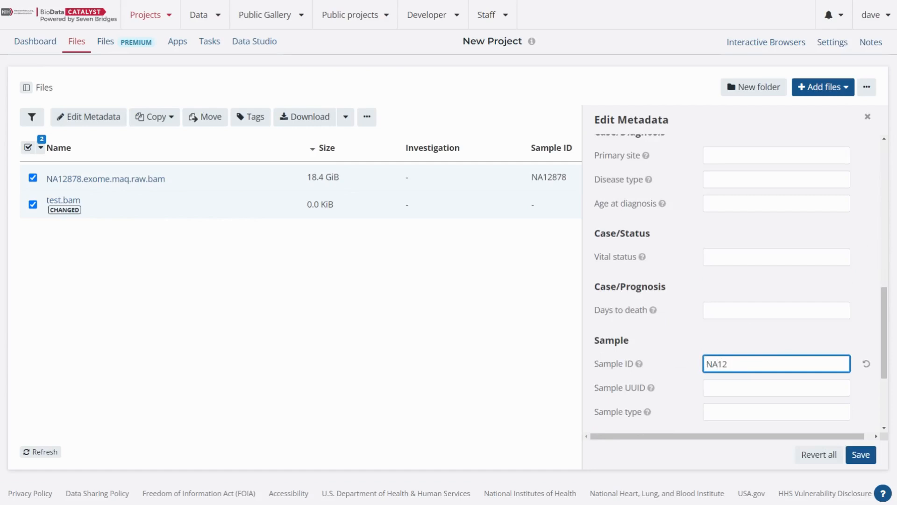
pyautogui.write('878-01')
pyautogui.click(860, 454)
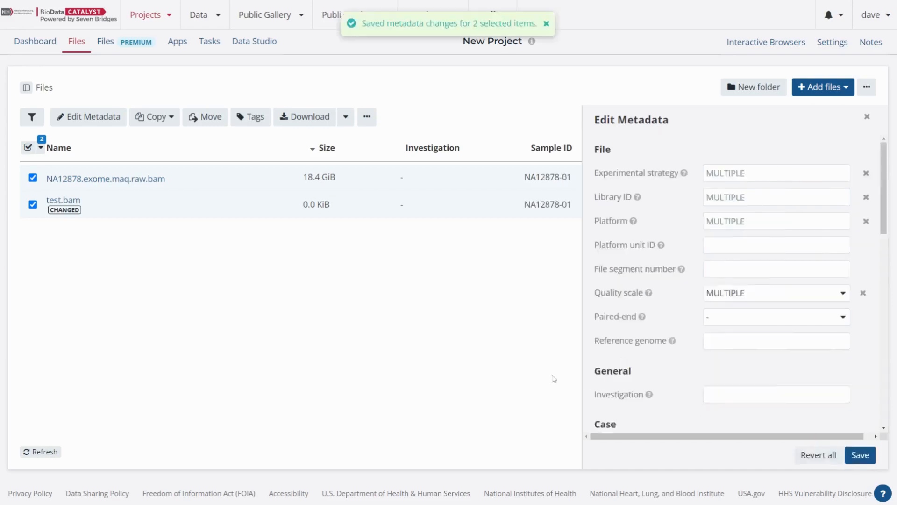
# - Check the Sample ID values of both files in the list, keeping both files selected
pyautogui.doubleClick(541, 177)
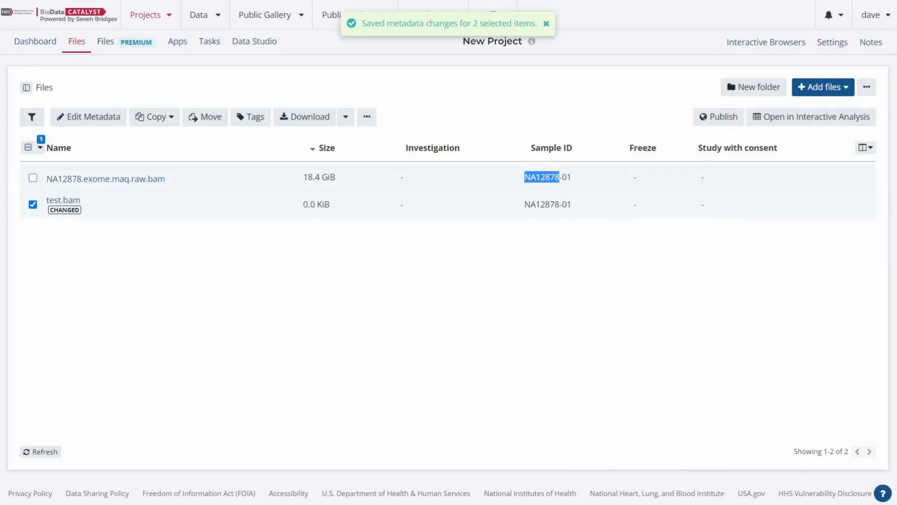
pyautogui.doubleClick(541, 205)
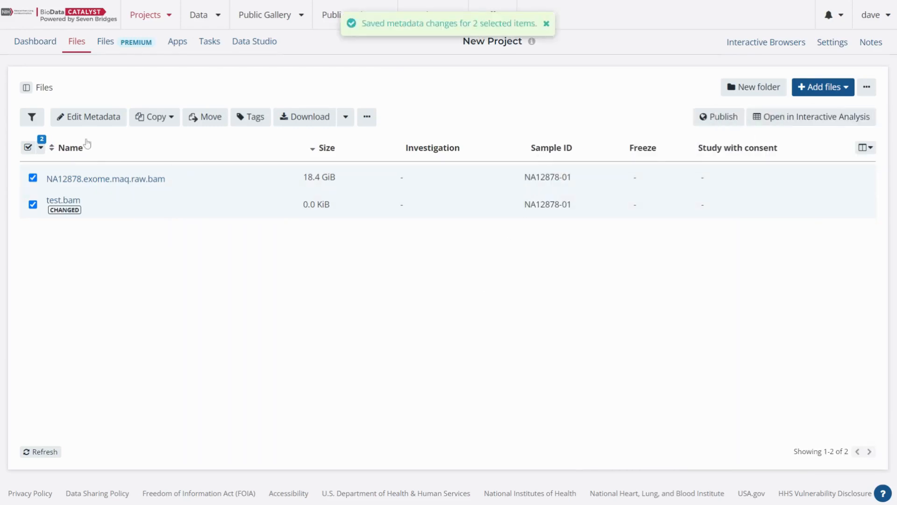
pyautogui.click(28, 149)
pyautogui.click(28, 148)
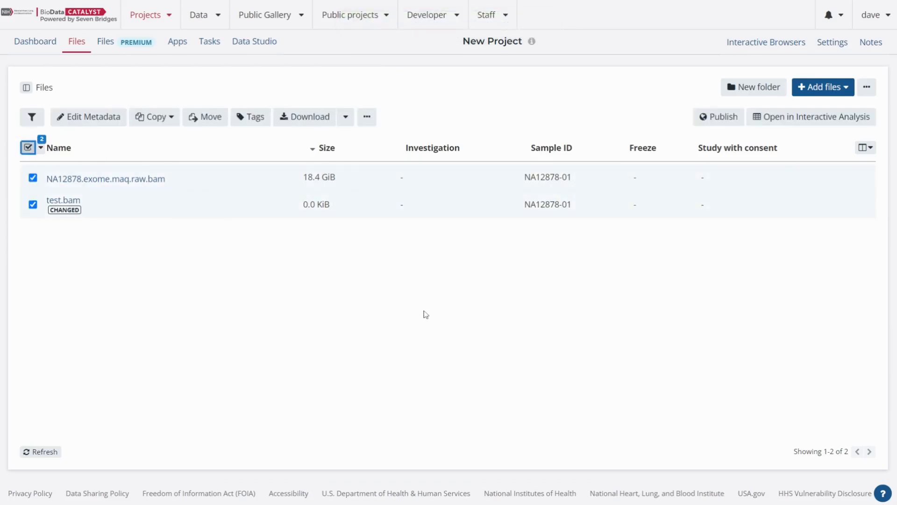
# - Review the CSV and TSV metadata manifest export options for the selected files and the option to edit metadata with a manifest
pyautogui.click(367, 118)
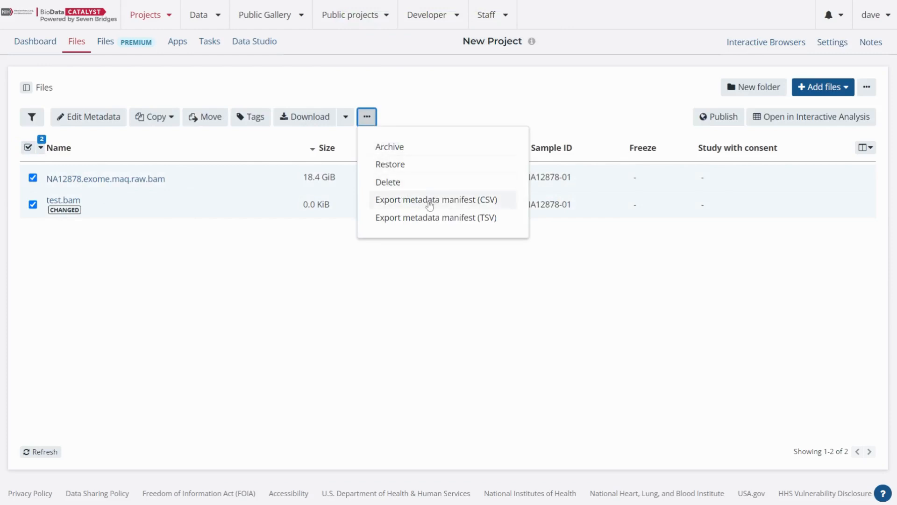
pyautogui.click(372, 119)
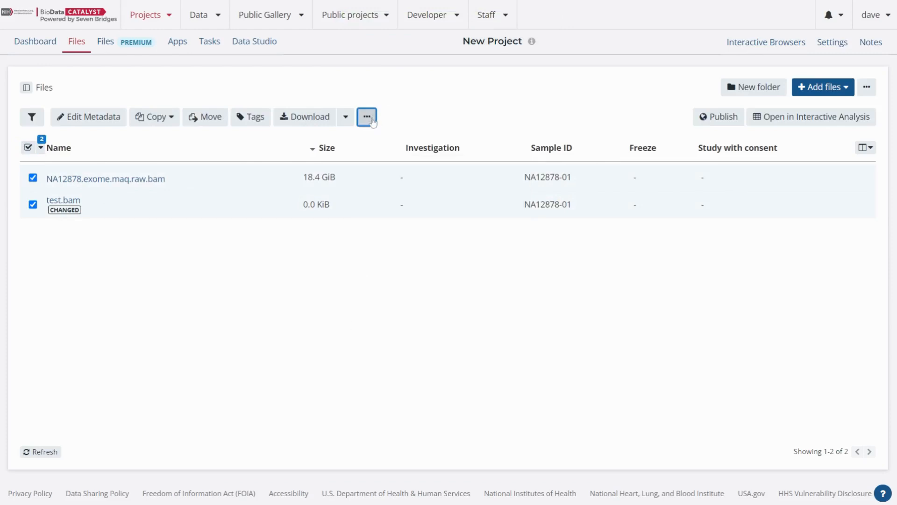
pyautogui.click(372, 123)
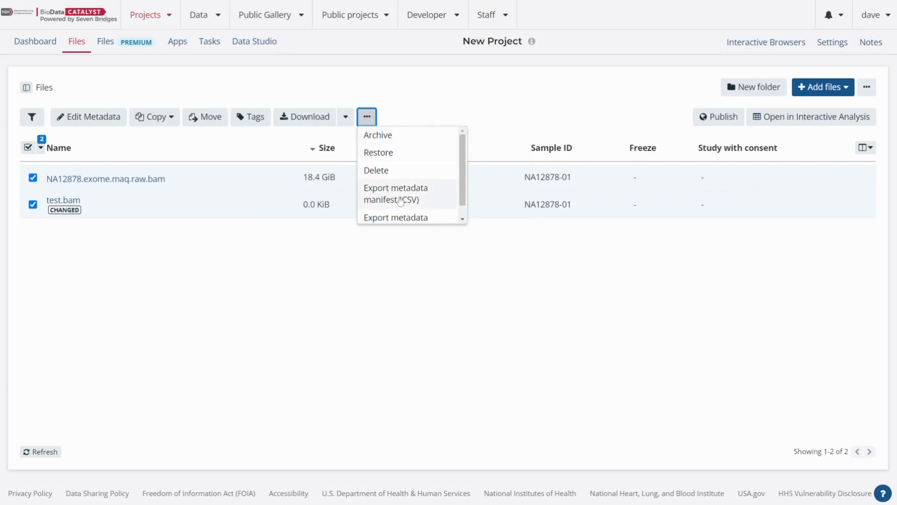
pyautogui.scroll(-1, 401, 201)
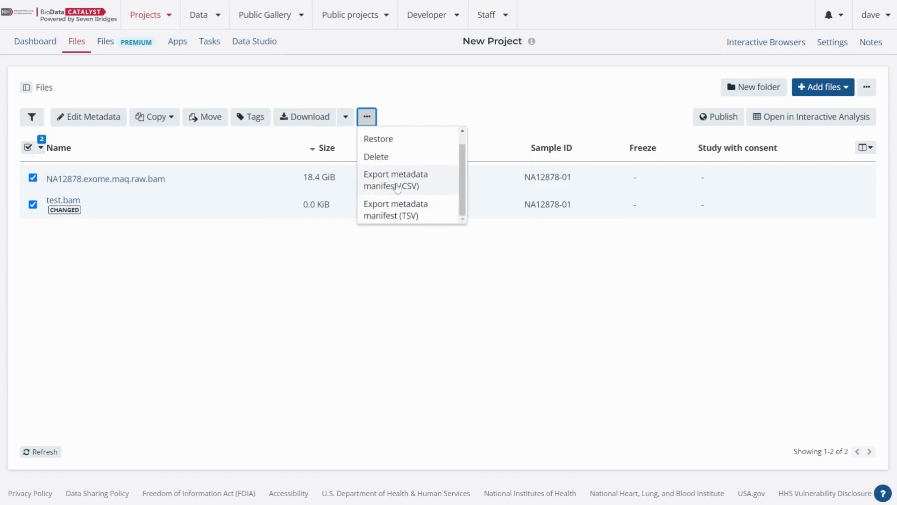
pyautogui.click(407, 281)
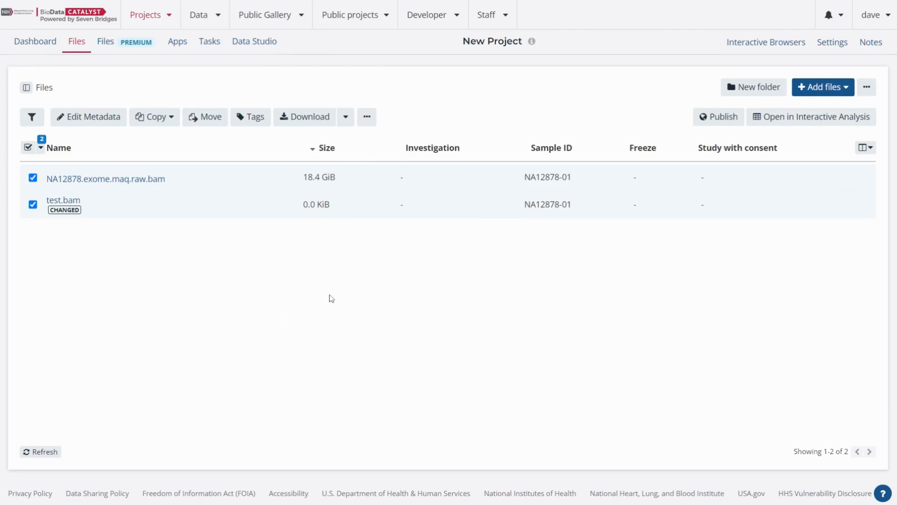
pyautogui.click(866, 87)
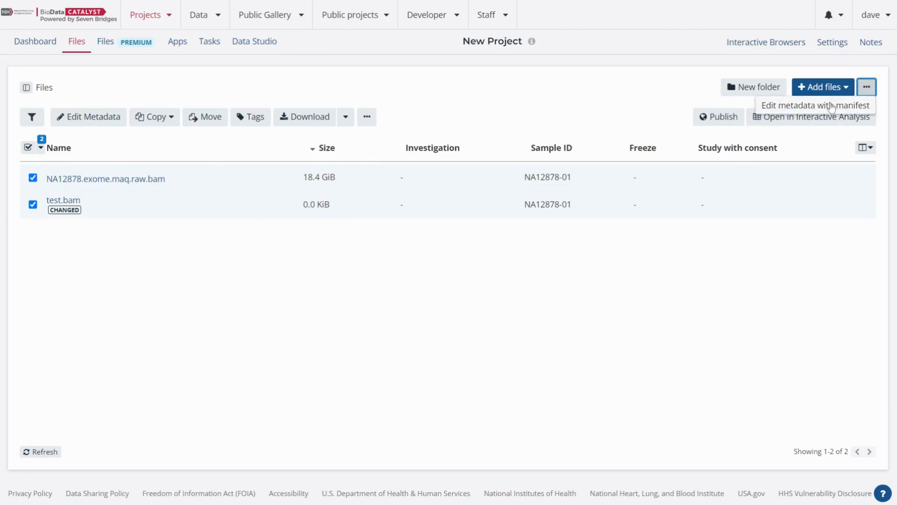
pyautogui.click(502, 225)
pyautogui.click(866, 88)
pyautogui.click(253, 342)
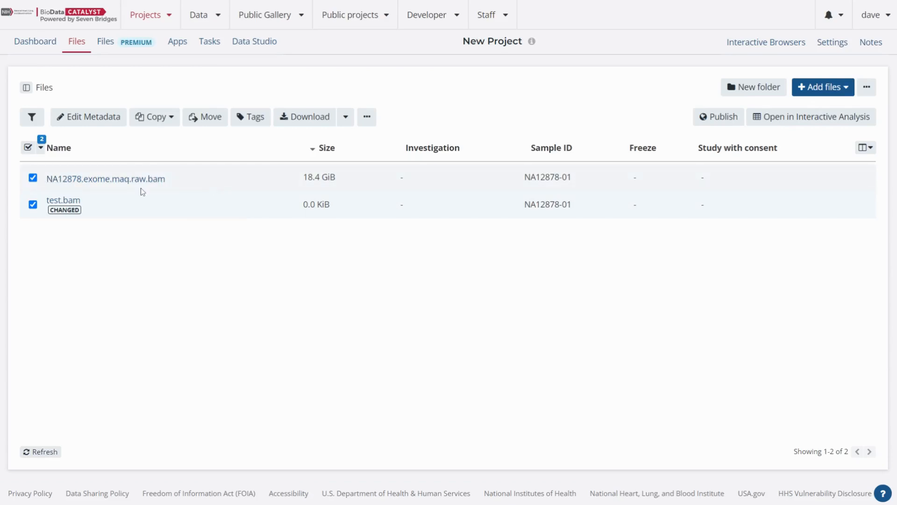
# - Check the name of the renamed BAM file in New Project and open the Variant Calling project's file list
pyautogui.moveTo(191, 186); pyautogui.dragTo(46, 181)
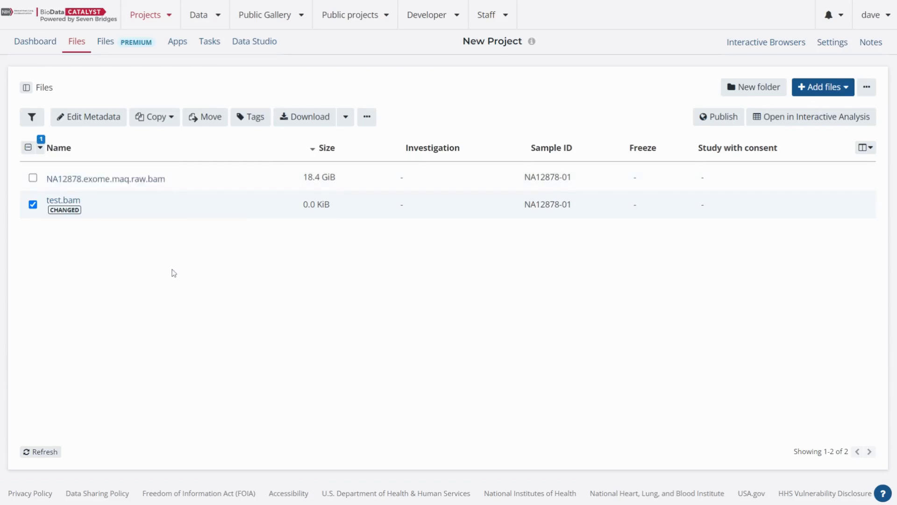
pyautogui.click(150, 22)
pyautogui.click(160, 133)
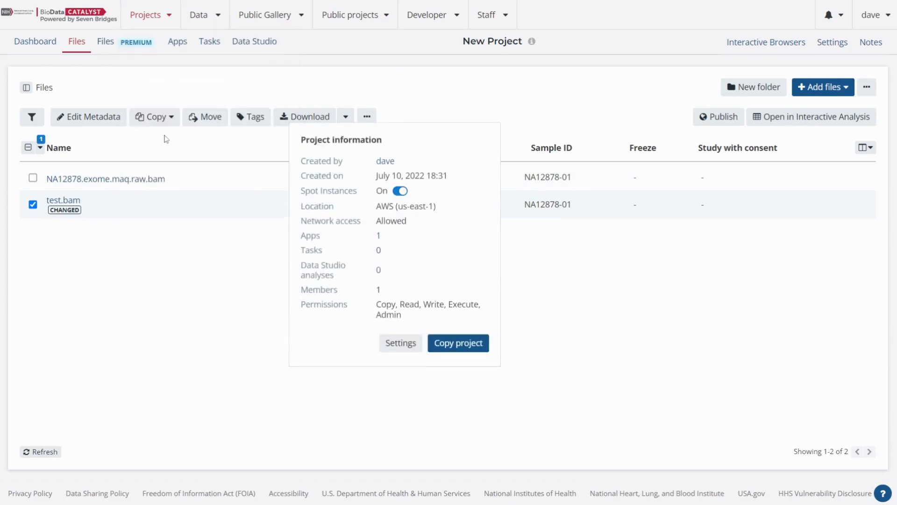
pyautogui.click(75, 43)
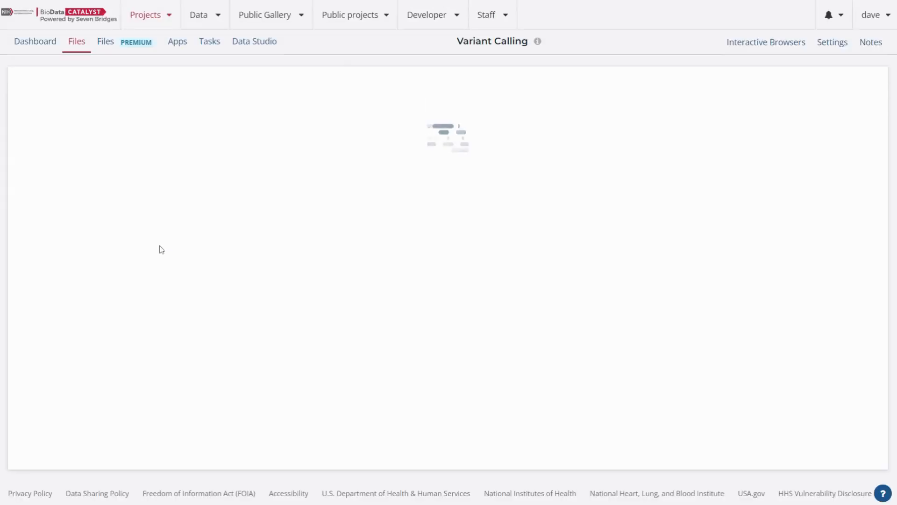
# - Check the name of the original NA12878.ga2.exome.maq.raw.bam file in Variant Calling for comparison, leaving the file unselected
pyautogui.moveTo(183, 179); pyautogui.dragTo(55, 179)
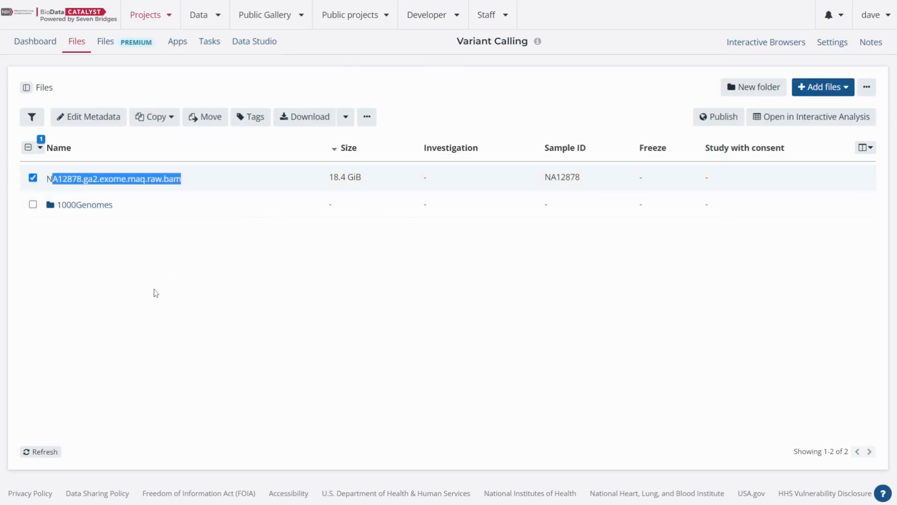
pyautogui.click(33, 177)
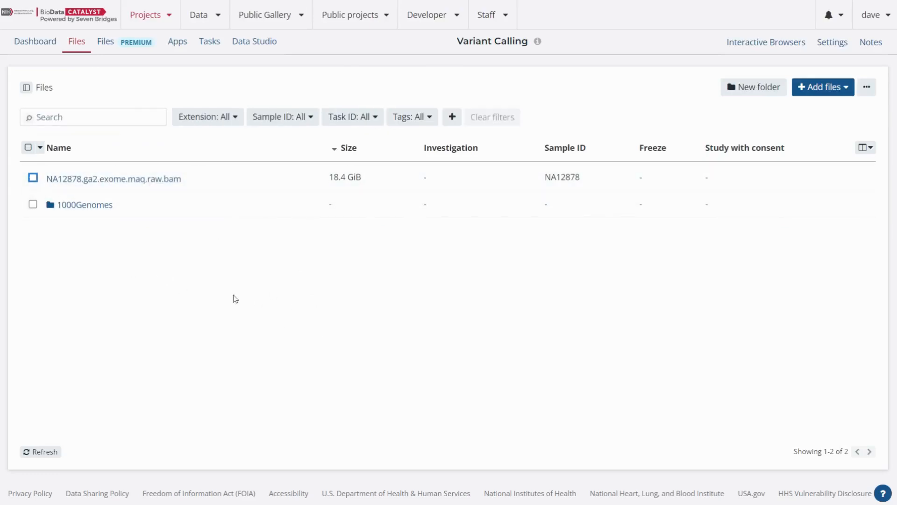
pyautogui.click(194, 283)
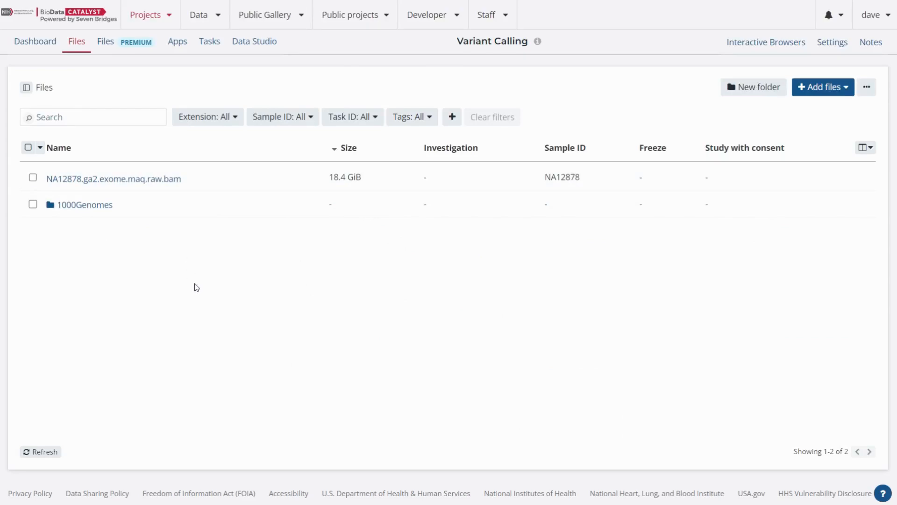